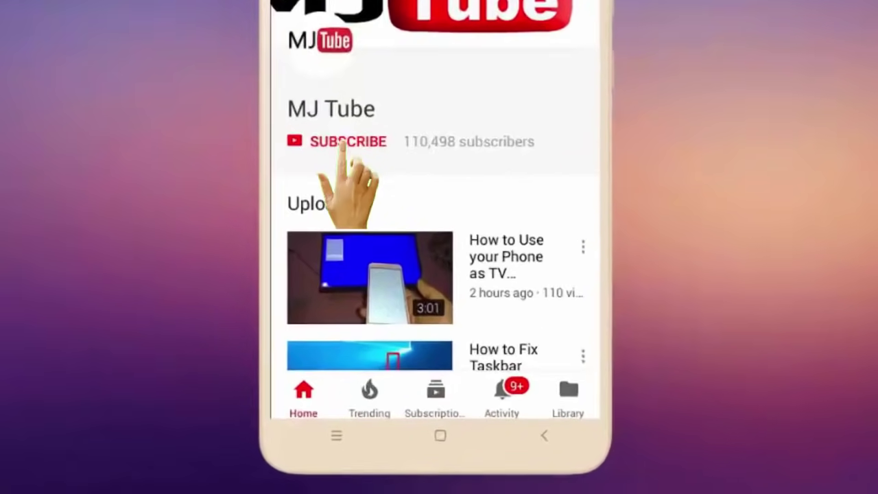
# - View the image of the Word error messages, then close it
pyautogui.click(374, 252)
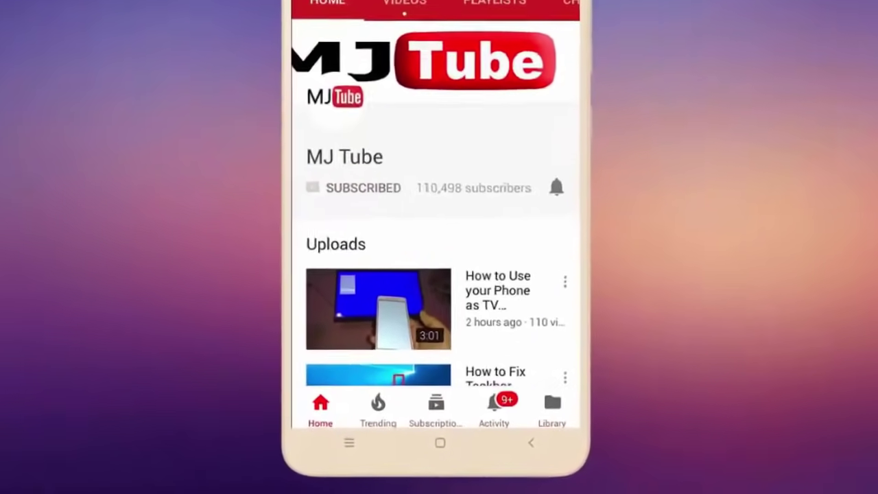
pyautogui.click(534, 246)
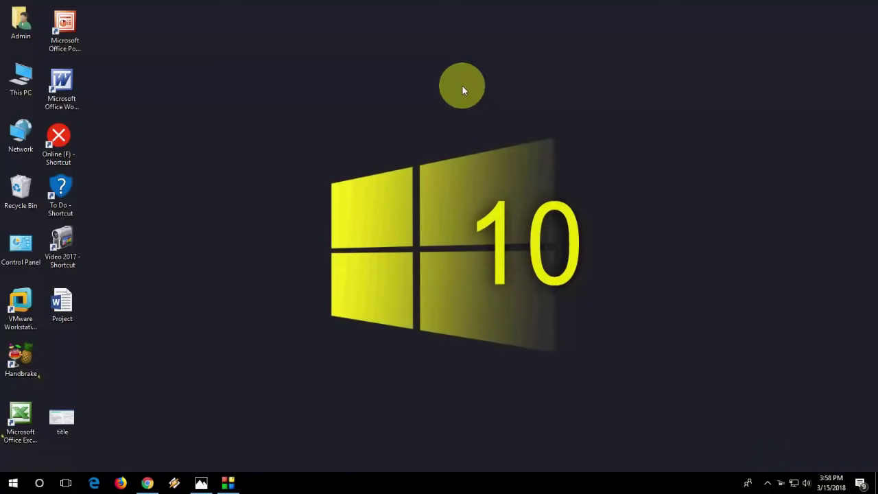
pyautogui.click(201, 480)
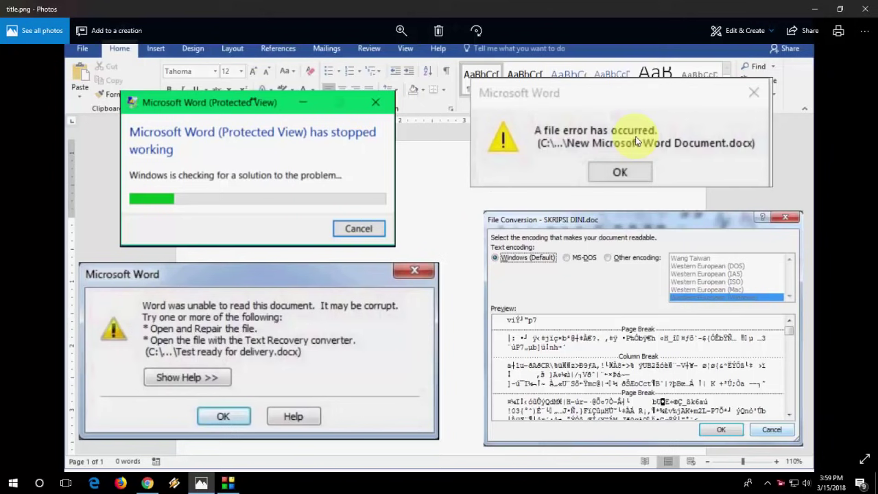
pyautogui.click(866, 9)
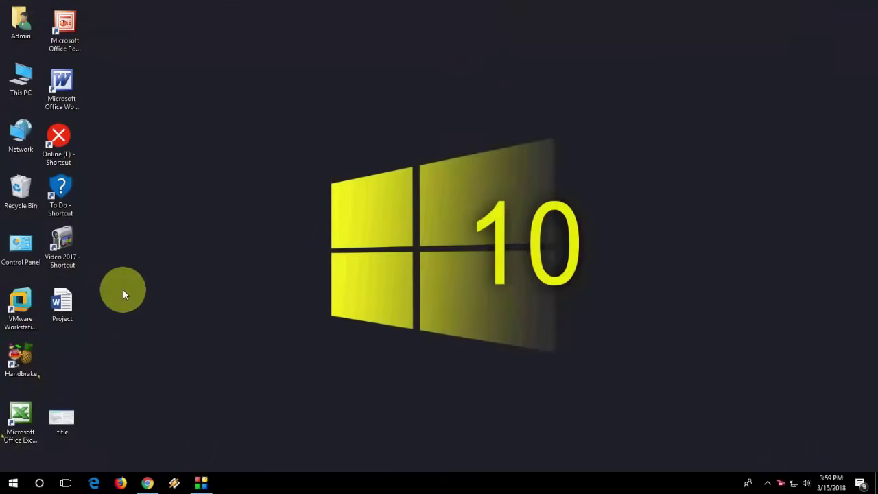
# - Move the Project icon aside and clear its Read-only attribute in Properties
pyautogui.moveTo(62, 302); pyautogui.dragTo(200, 177)
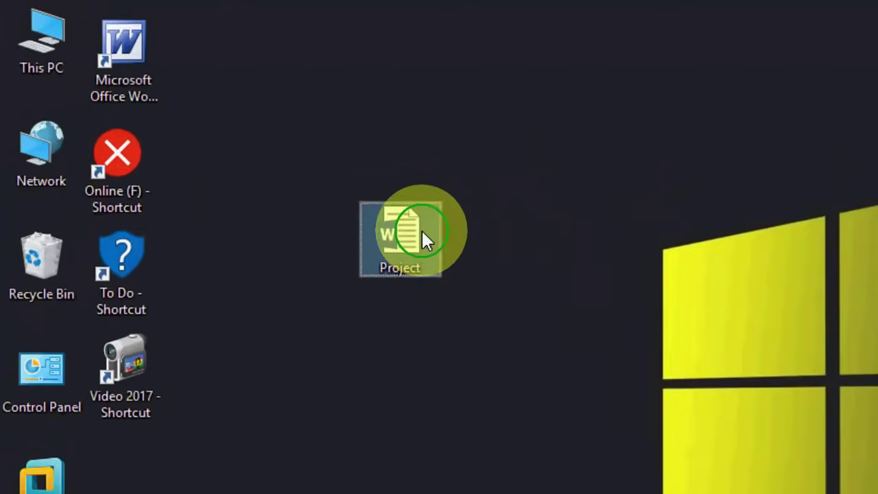
pyautogui.rightClick(423, 240)
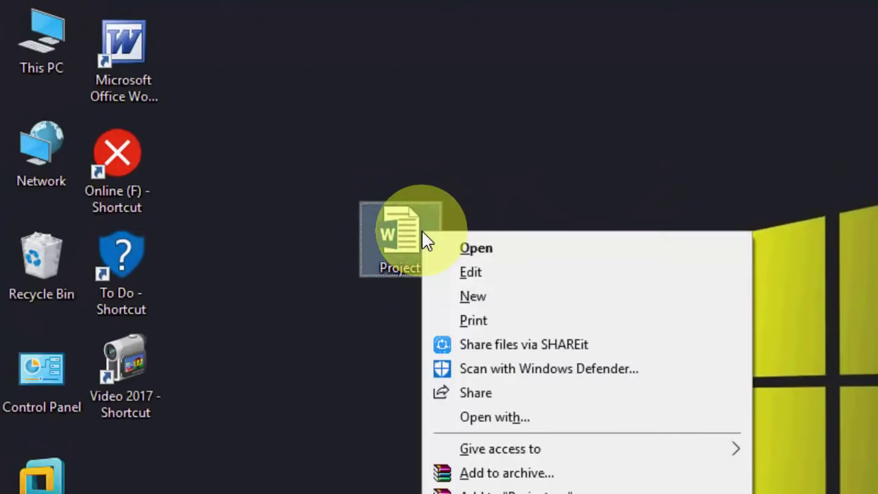
pyautogui.click(489, 450)
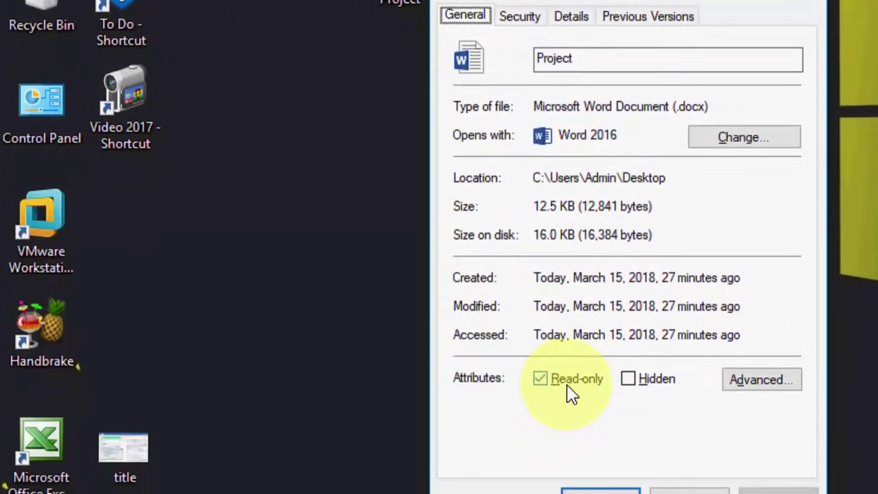
pyautogui.click(578, 381)
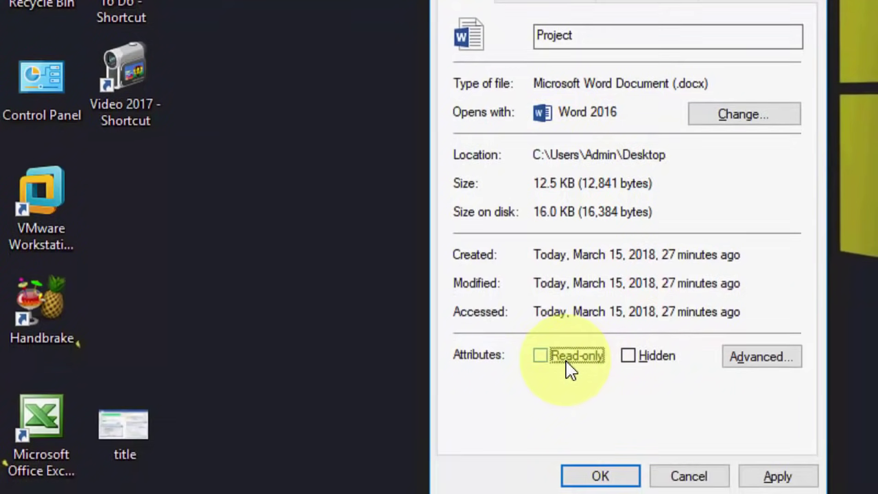
pyautogui.click(777, 476)
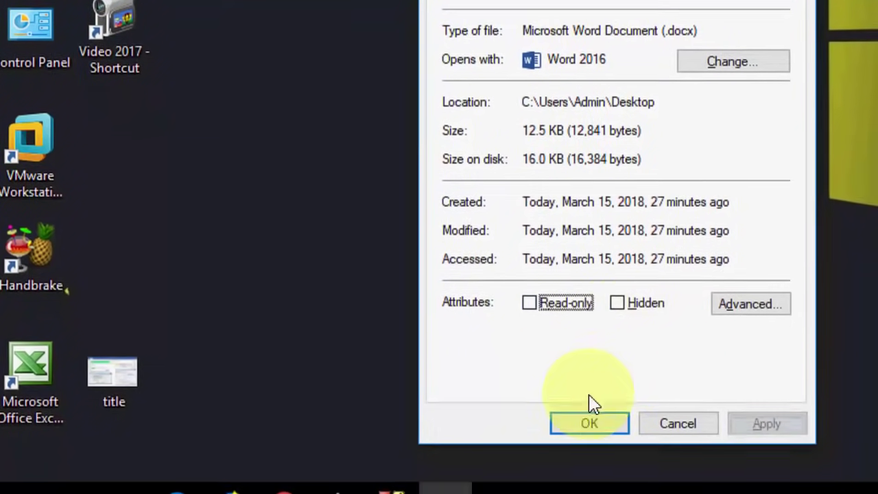
pyautogui.click(601, 477)
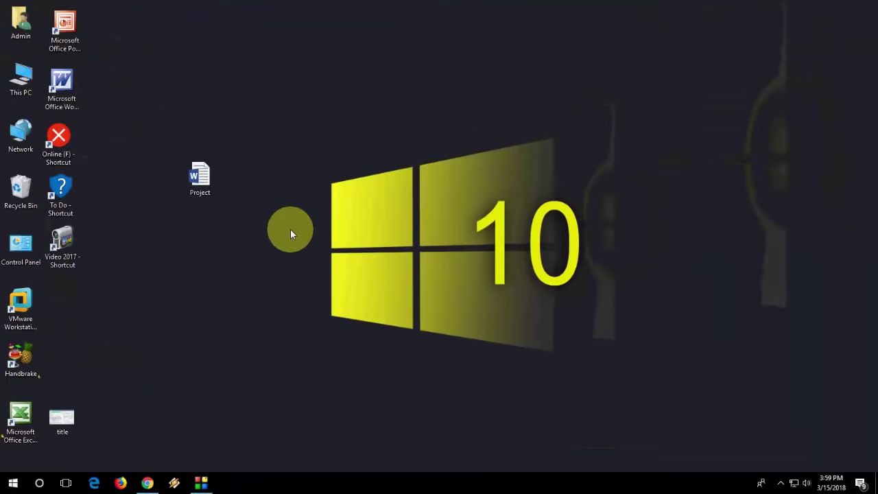
# - Refresh the desktop and launch Word 2016 by searching 'word' in Start
pyautogui.rightClick(291, 230)
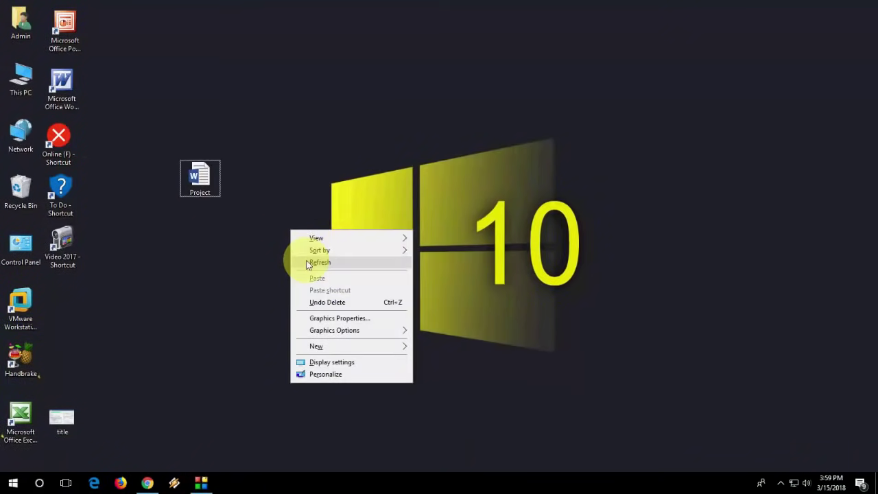
pyautogui.click(312, 267)
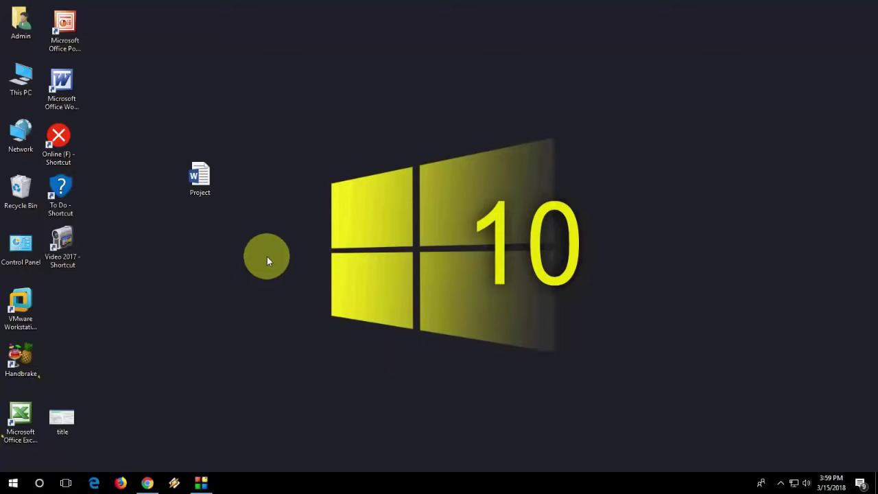
pyautogui.press('super')
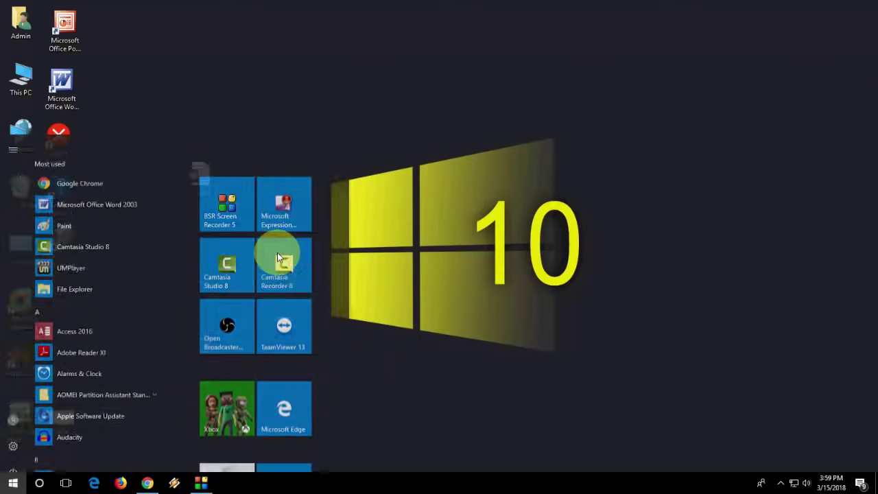
pyautogui.write('word')
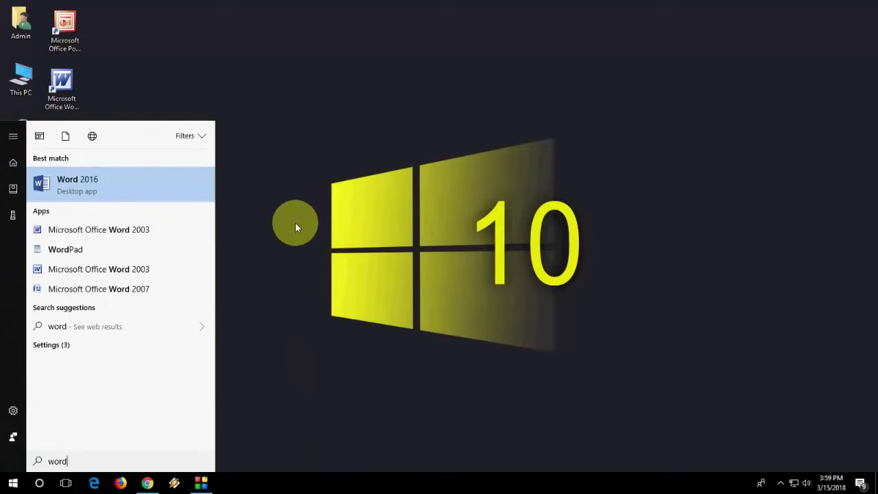
pyautogui.click(139, 184)
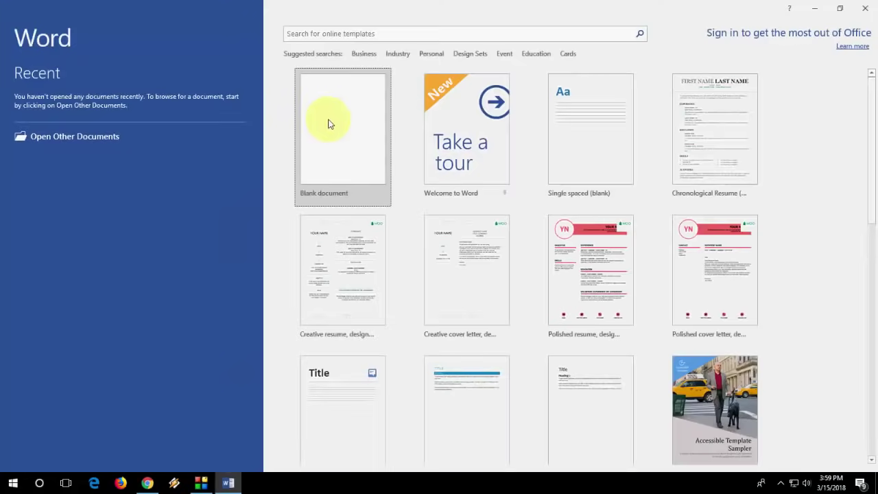
# - Start a blank document and reach the Trust Center's Protected View settings
pyautogui.click(334, 137)
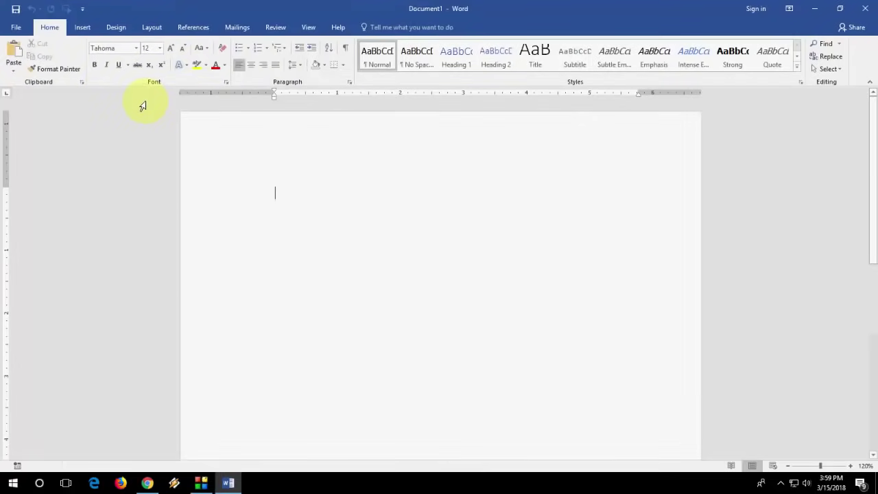
pyautogui.click(22, 29)
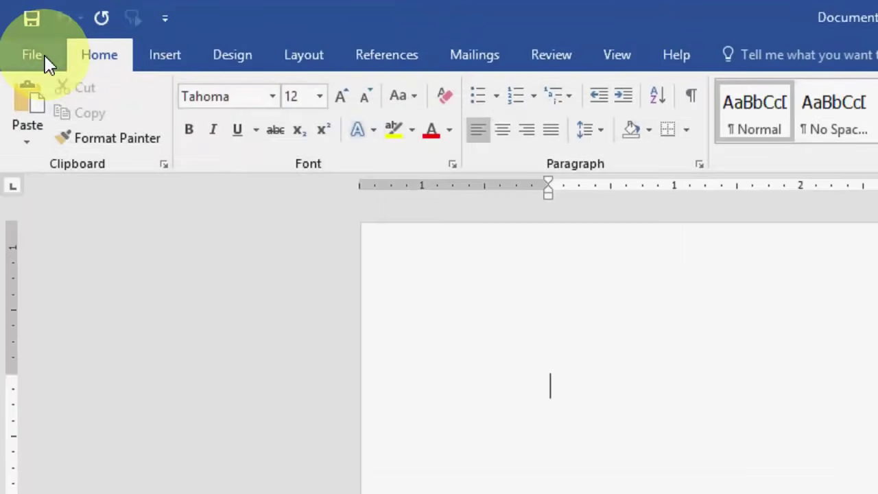
pyautogui.click(31, 56)
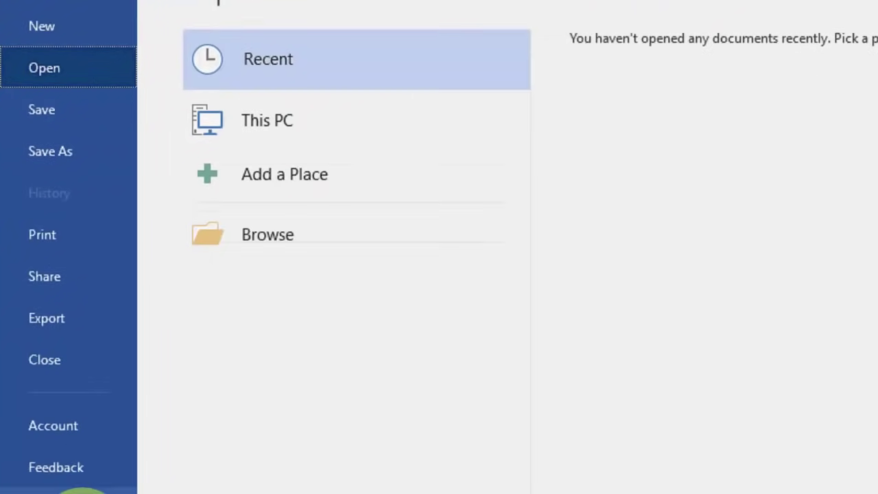
pyautogui.click(73, 435)
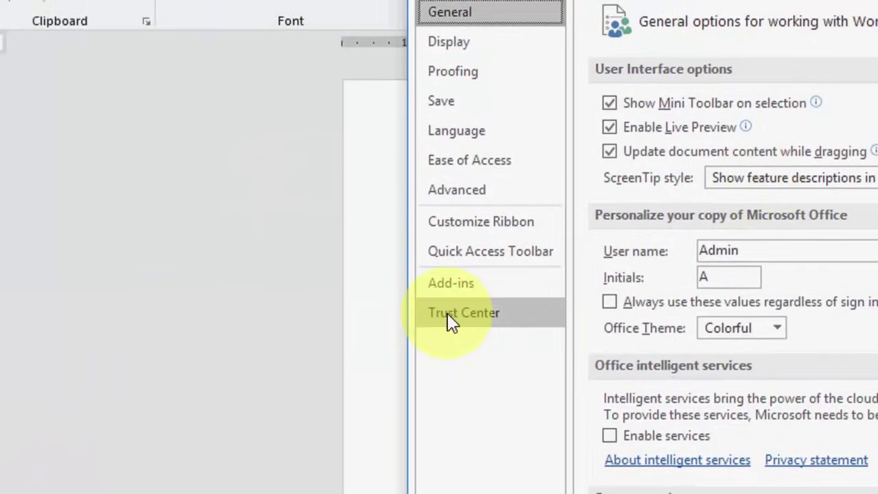
pyautogui.click(450, 321)
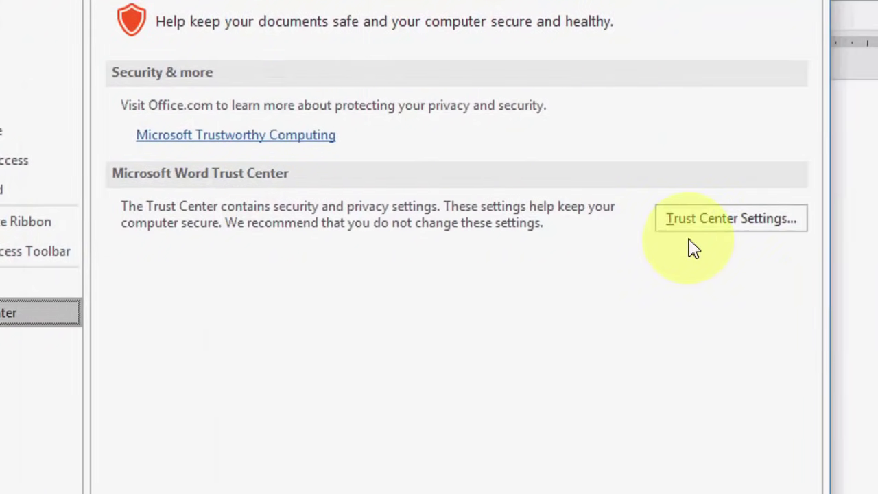
pyautogui.click(754, 223)
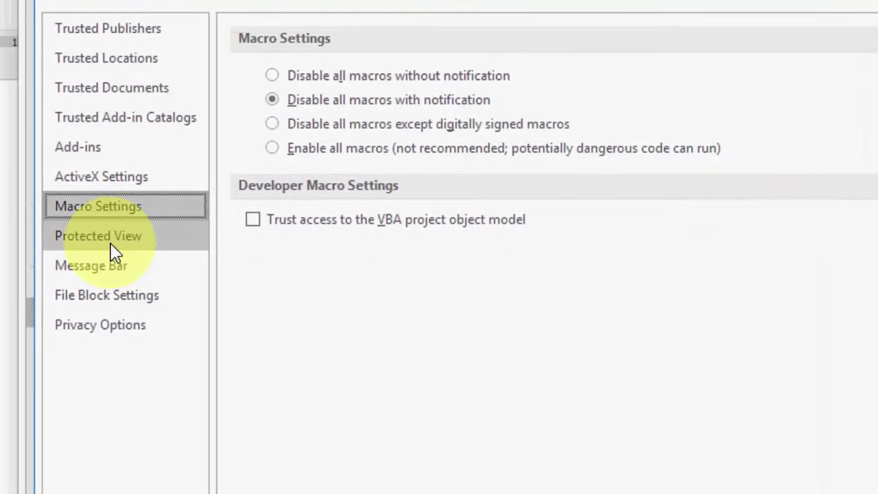
pyautogui.click(129, 242)
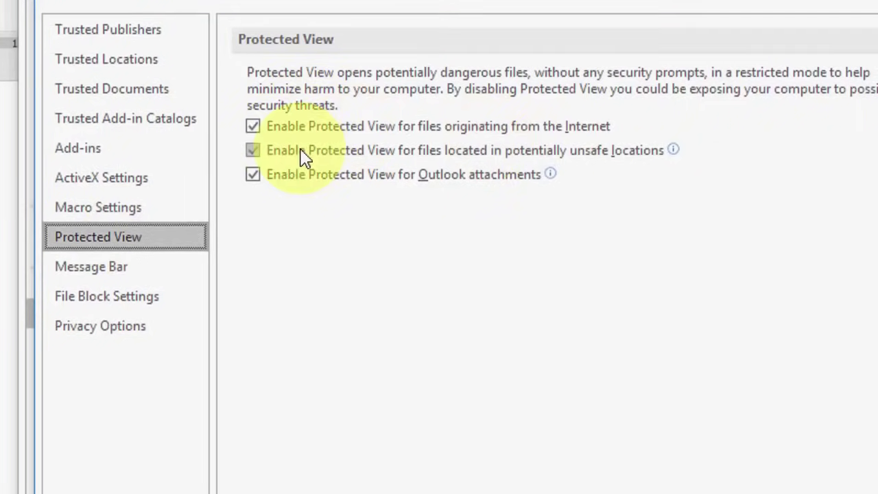
# - Disable Protected View for Internet files, unsafe locations and Outlook attachments, and confirm
pyautogui.click(443, 129)
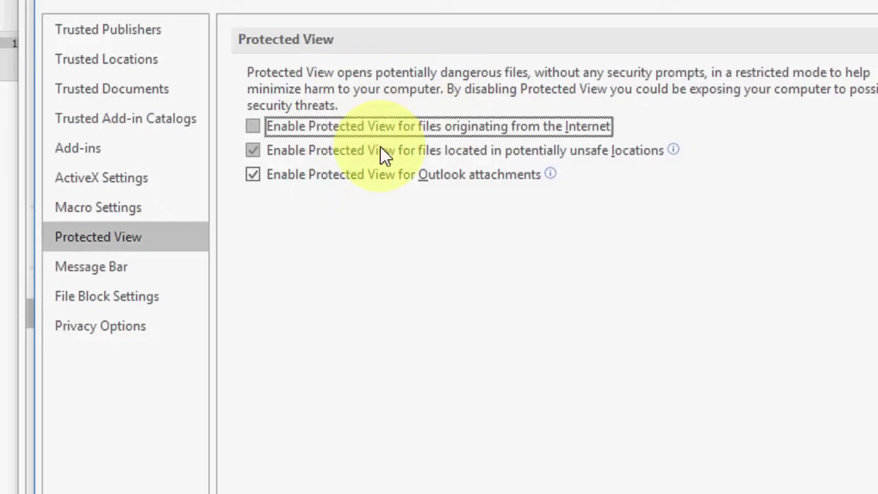
pyautogui.click(369, 156)
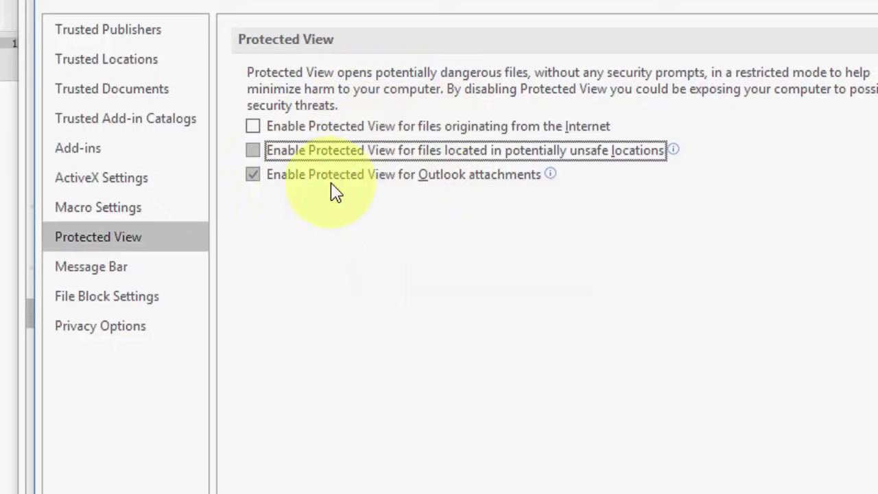
pyautogui.click(307, 178)
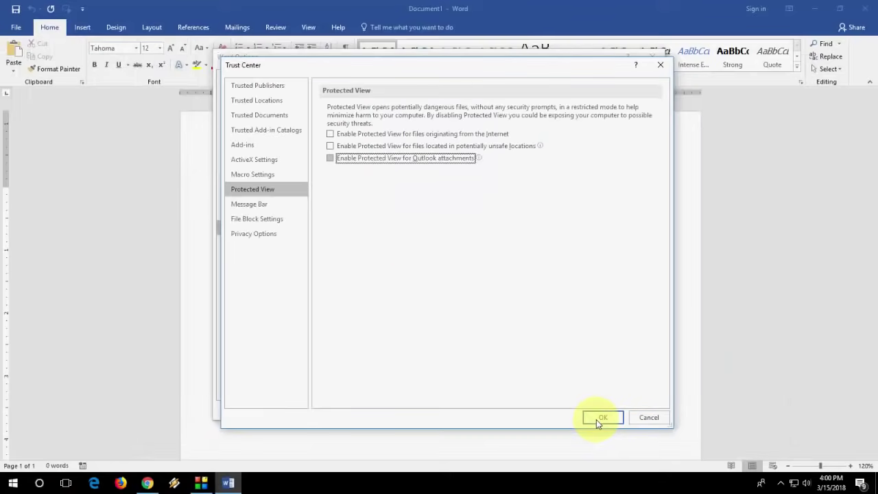
pyautogui.click(597, 419)
pyautogui.click(610, 414)
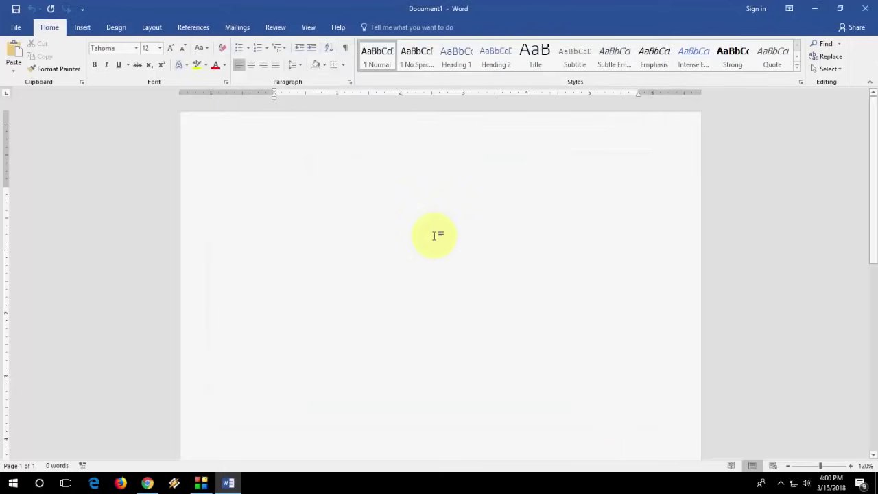
# - Close Word, relaunch Word 2016 with a blank document and bring up the Open page
pyautogui.click(875, 5)
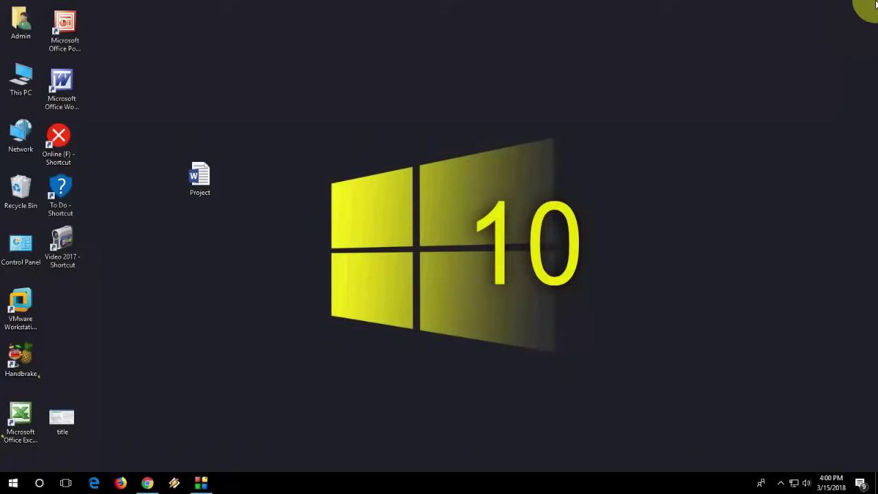
pyautogui.press('super')
pyautogui.write('word')
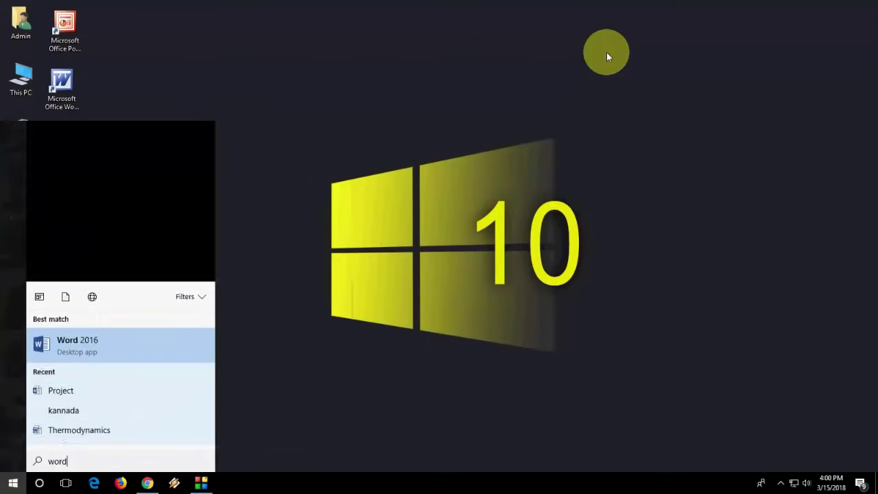
pyautogui.click(99, 186)
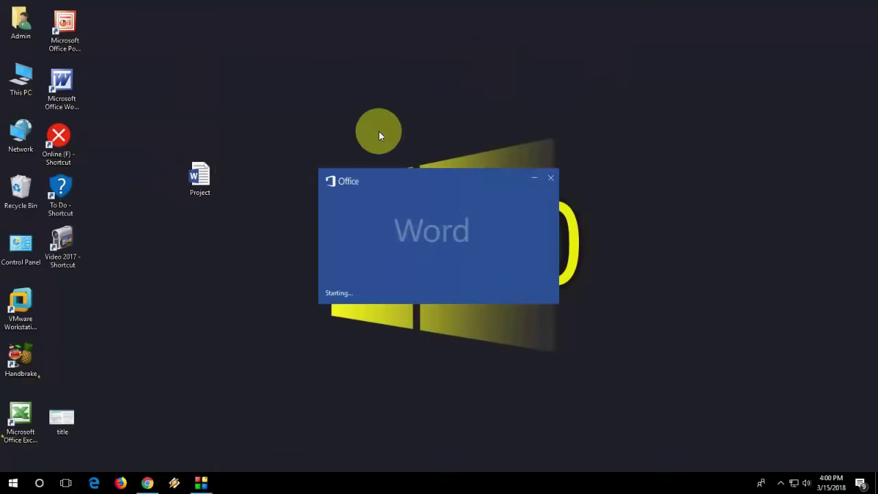
pyautogui.press('Escape')
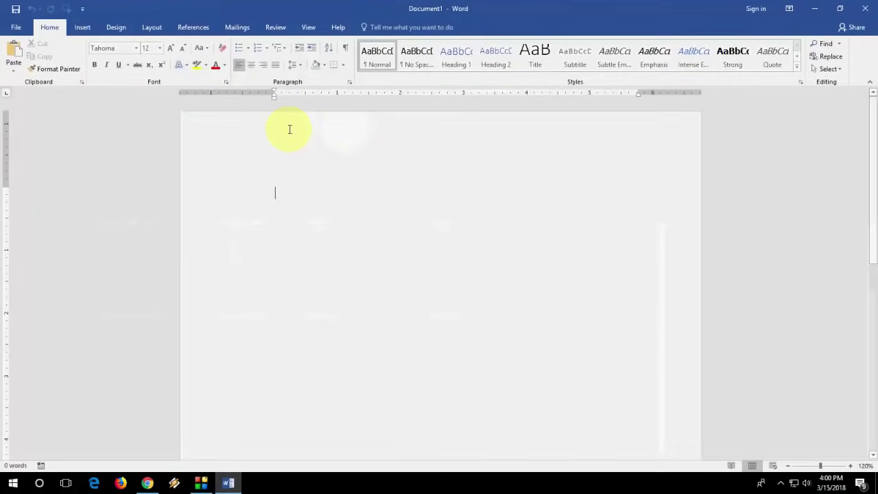
pyautogui.hotkey('ctrl', 'o')
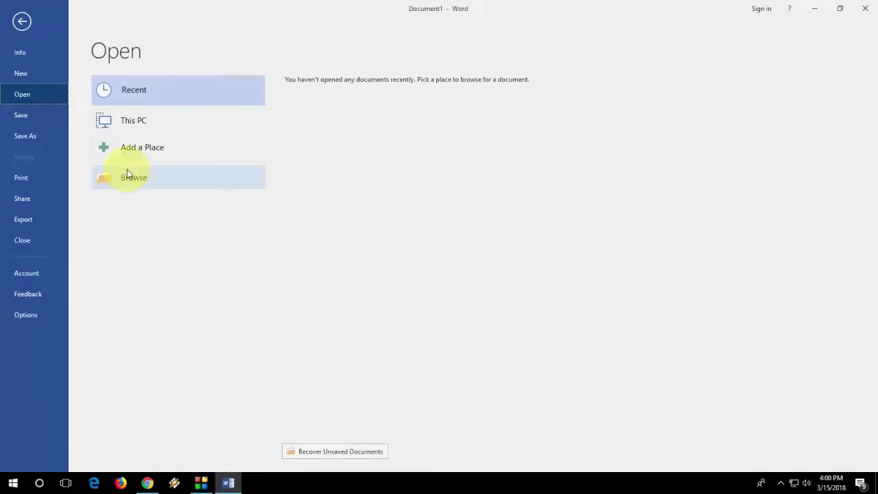
# - Open Project from the Desktop using Open and Repair
pyautogui.click(132, 180)
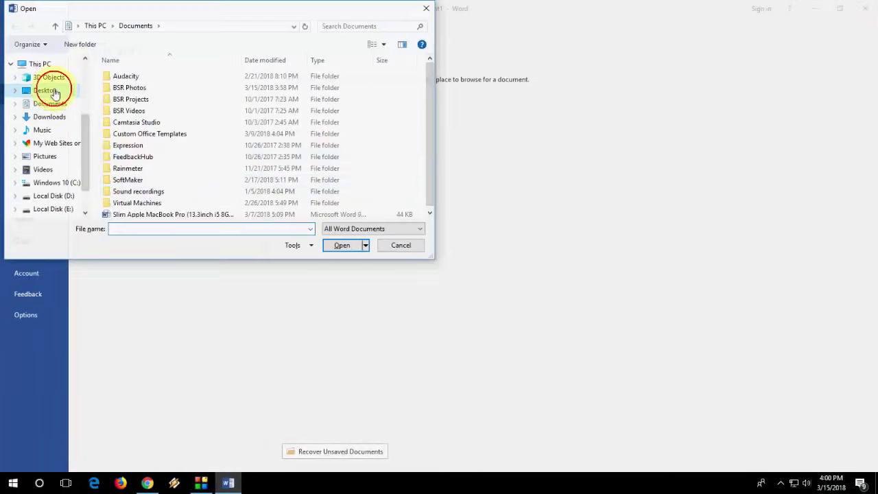
pyautogui.click(45, 90)
pyautogui.click(194, 107)
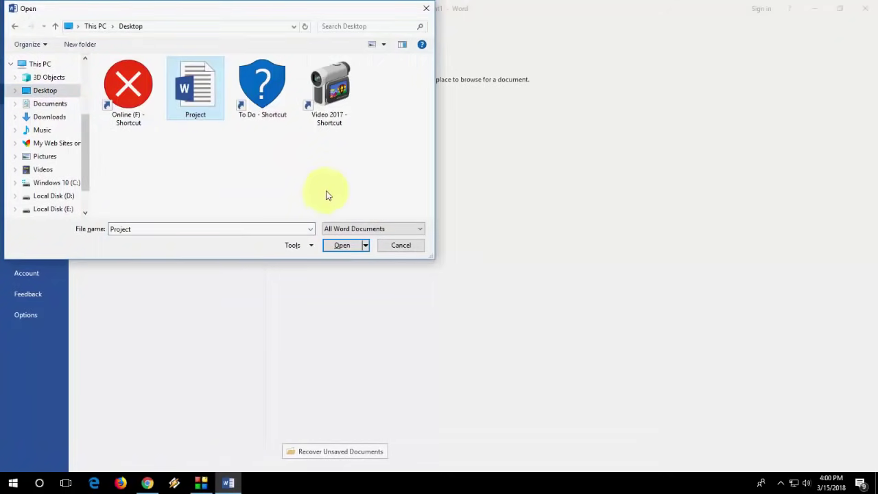
pyautogui.doubleClick(203, 117)
pyautogui.click(367, 246)
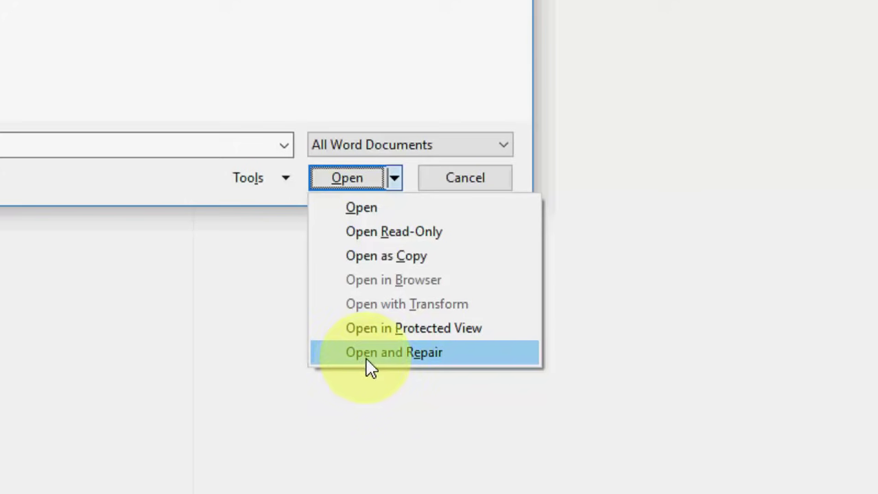
pyautogui.click(366, 245)
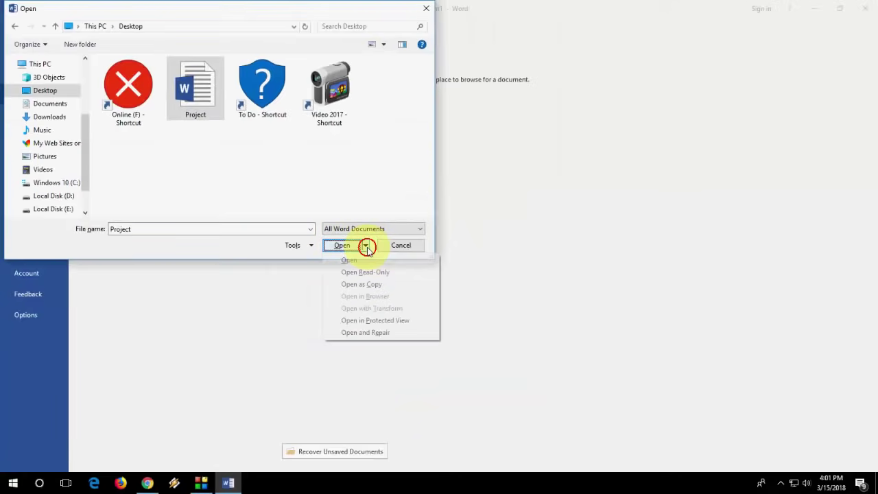
pyautogui.click(352, 333)
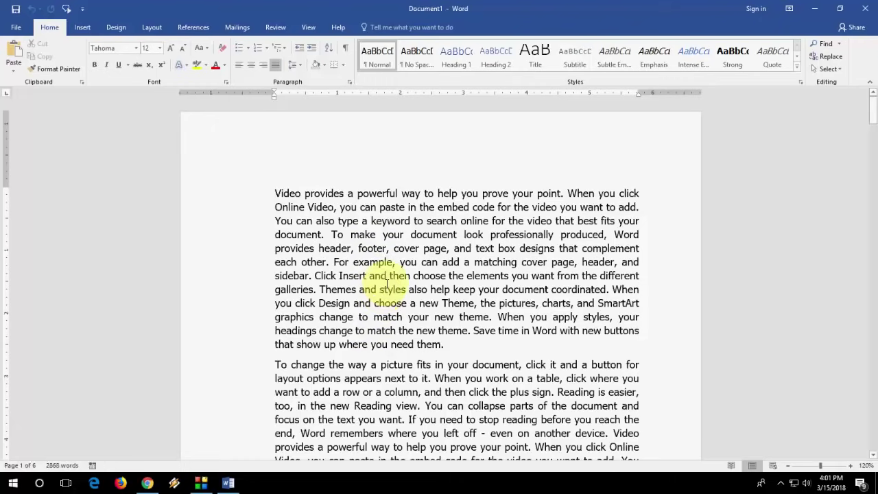
# - Close the repaired copy without saving and reopen Project from the Desktop normally
pyautogui.hotkey('alt', 'F4')
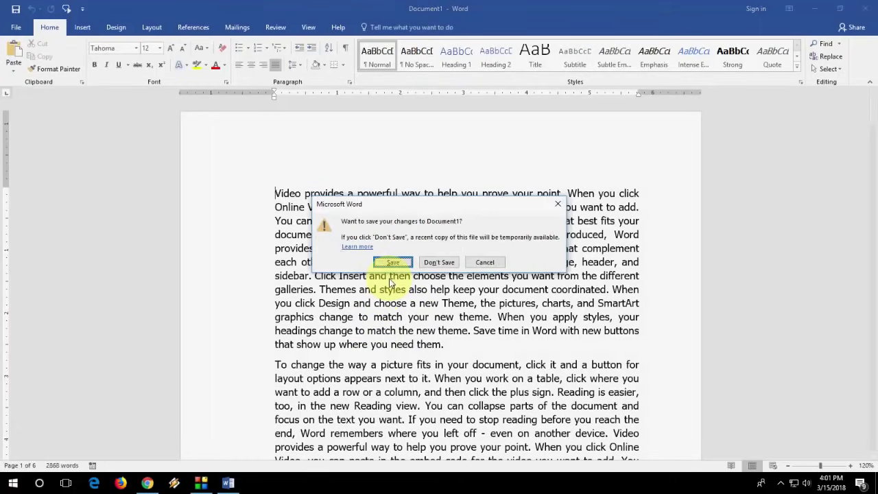
pyautogui.press('Tab')
pyautogui.press('Return')
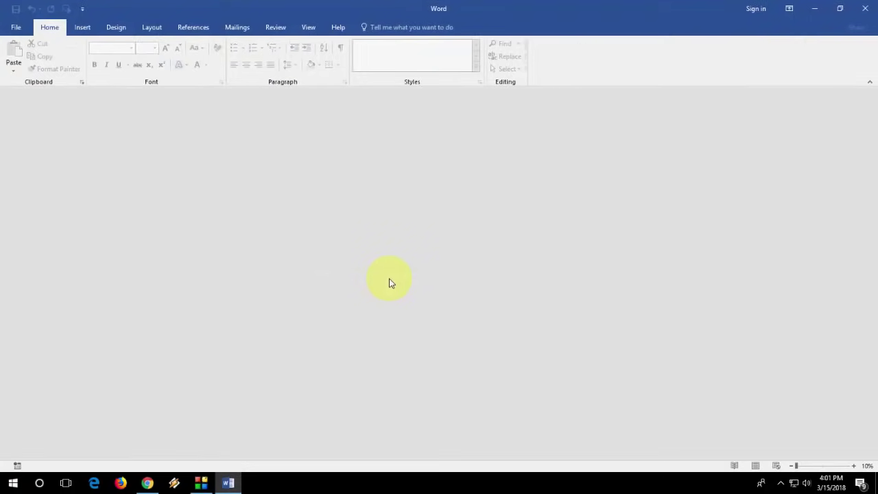
pyautogui.hotkey('alt', 'f')
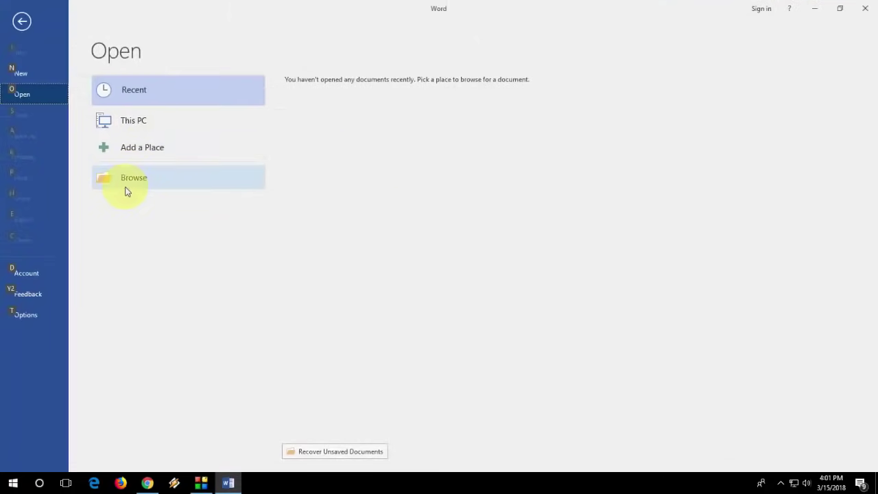
pyautogui.click(134, 177)
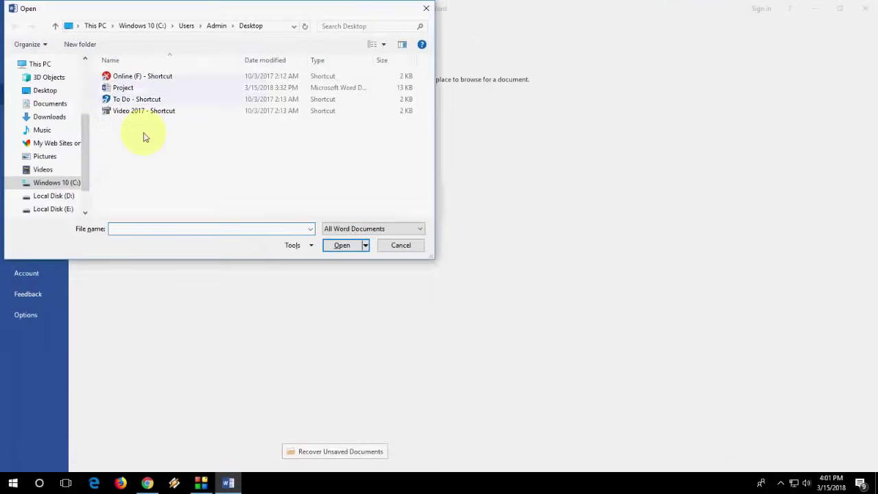
pyautogui.click(120, 88)
pyautogui.click(342, 245)
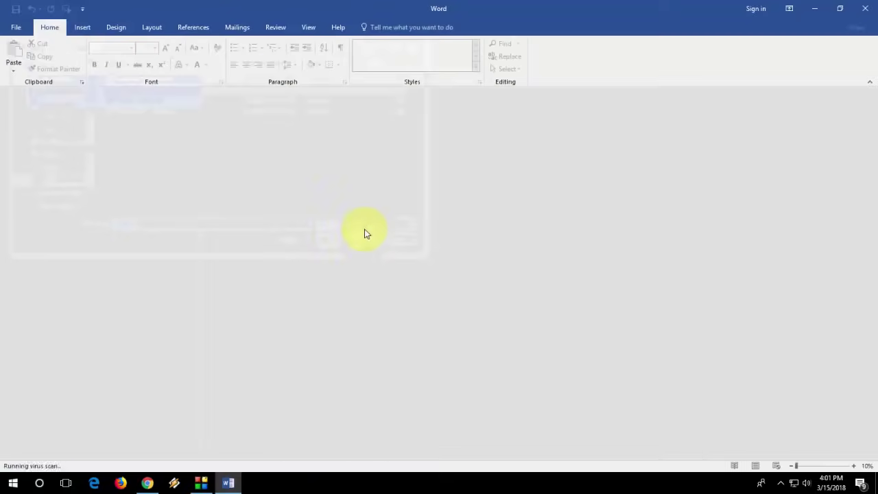
# - Select the opening paragraphs to check the text, then show the File Info page
pyautogui.moveTo(275, 192); pyautogui.dragTo(525, 364)
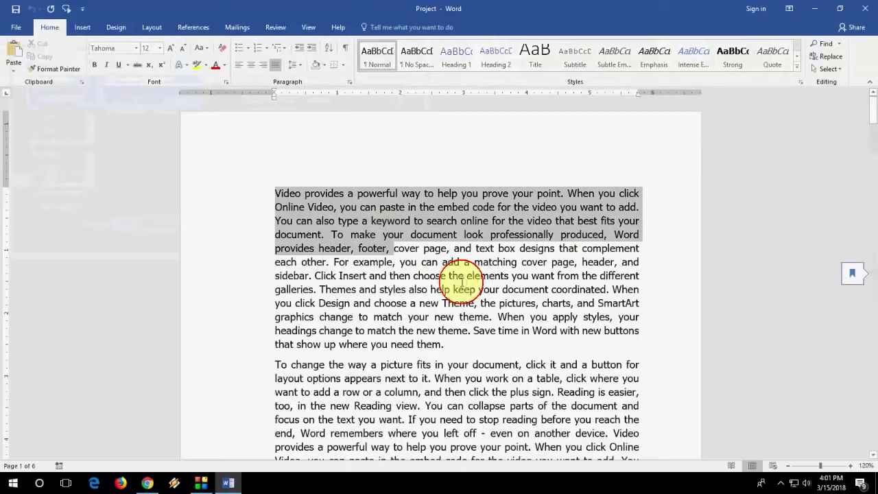
pyautogui.click(319, 251)
pyautogui.moveTo(235, 187); pyautogui.dragTo(241, 377)
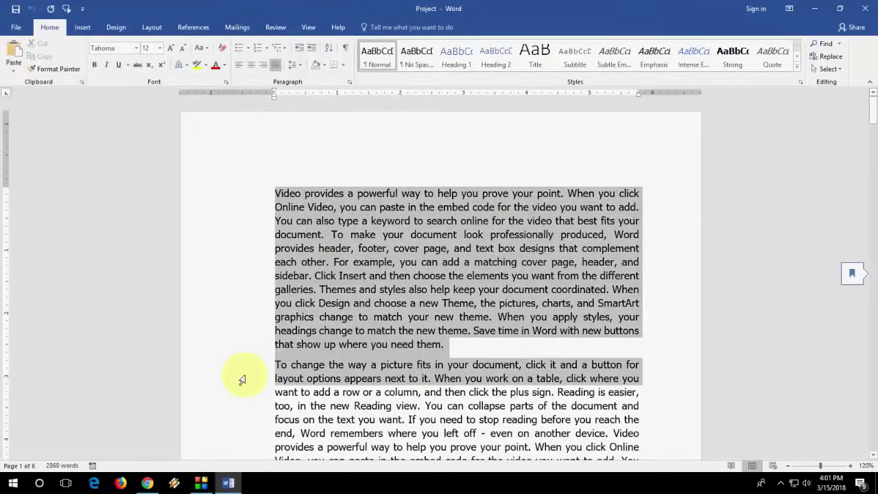
pyautogui.click(352, 278)
pyautogui.hotkey('alt', 'f')
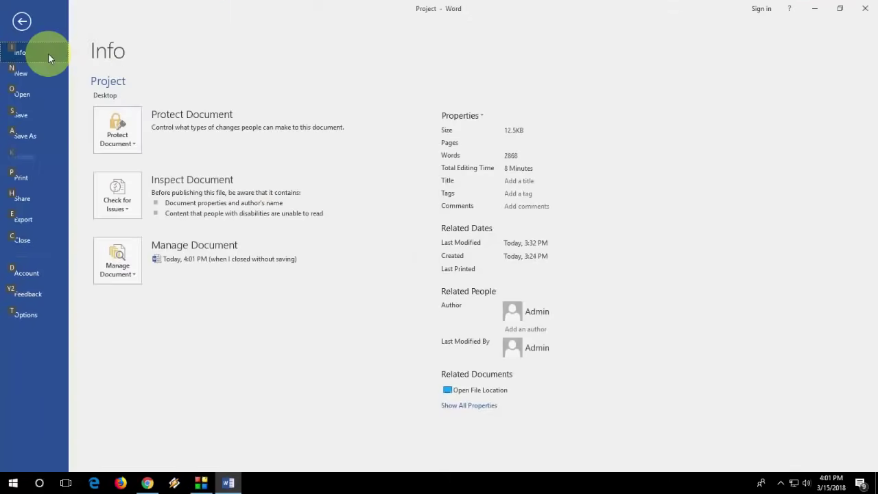
# - Look at saving a copy to the Desktop, then close Project and return to the Open page
pyautogui.click(33, 138)
pyautogui.click(307, 164)
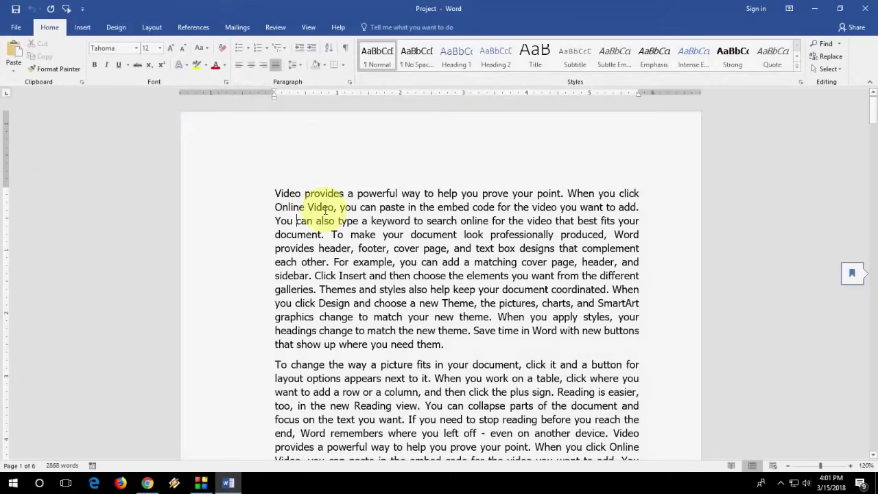
pyautogui.hotkey('ctrl', 'w')
pyautogui.hotkey('ctrl', 'o')
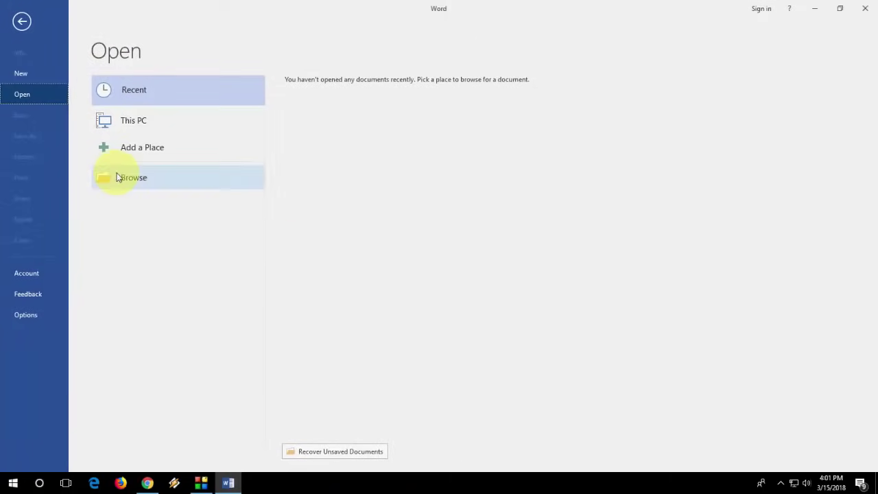
# - Browse to Project, view the Open dropdown options, cancel, and close Word
pyautogui.click(114, 177)
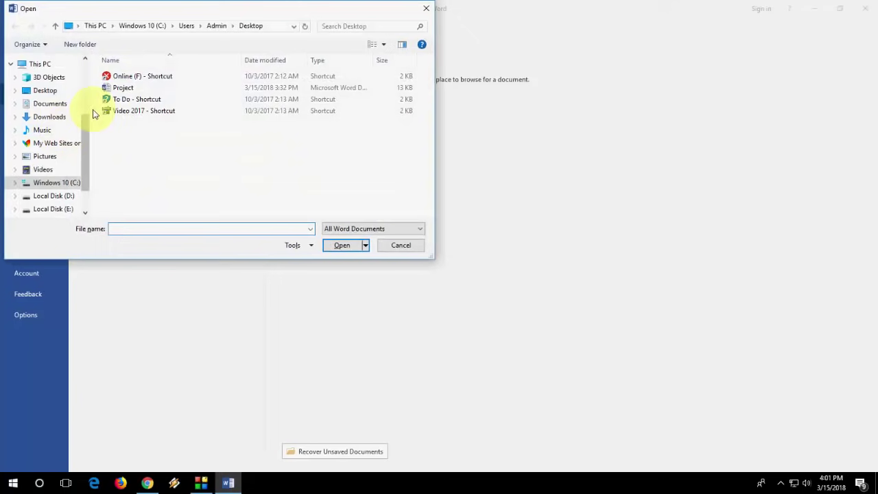
pyautogui.click(122, 87)
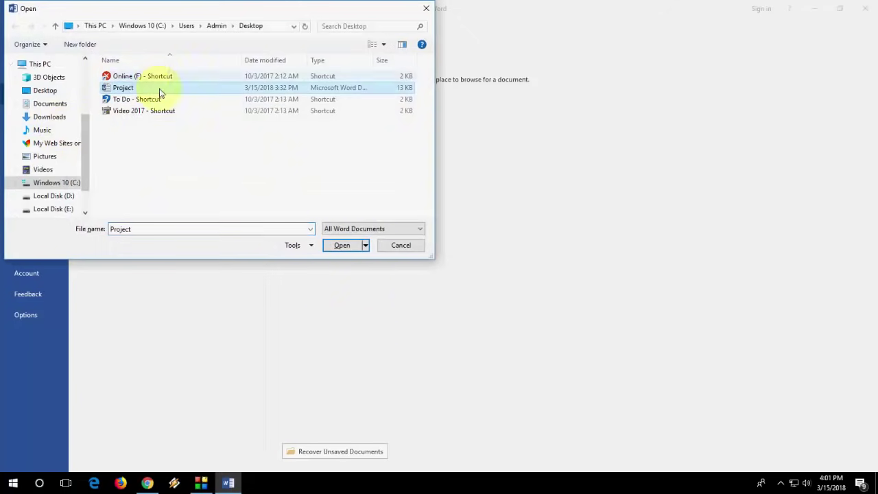
pyautogui.click(365, 245)
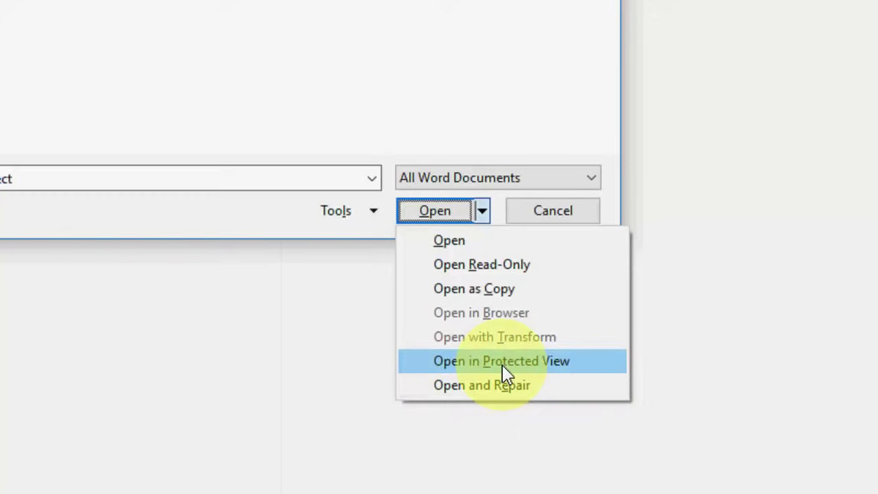
pyautogui.click(490, 300)
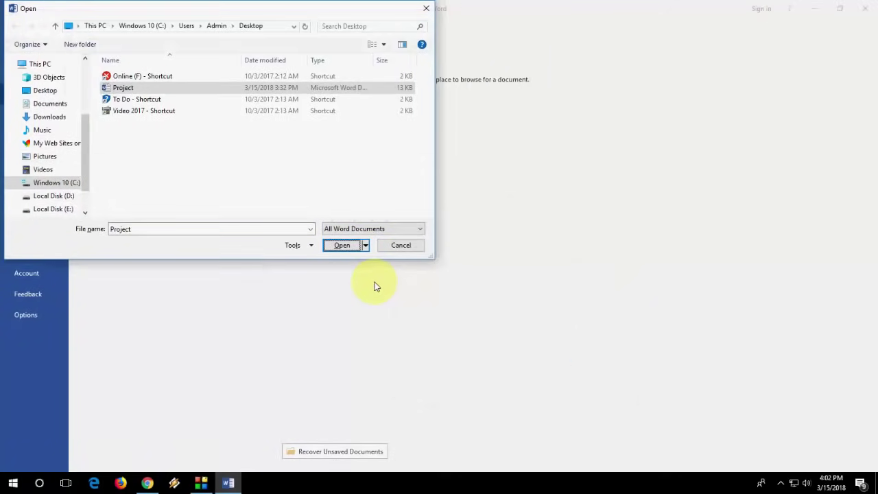
pyautogui.click(405, 247)
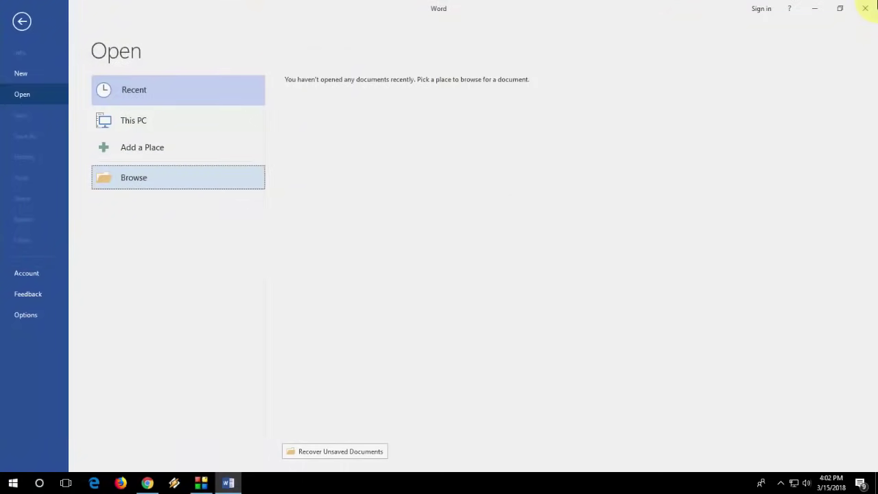
pyautogui.click(865, 9)
# - Refresh the desktop and choose Open with for the Project file
pyautogui.rightClick(286, 246)
pyautogui.click(303, 279)
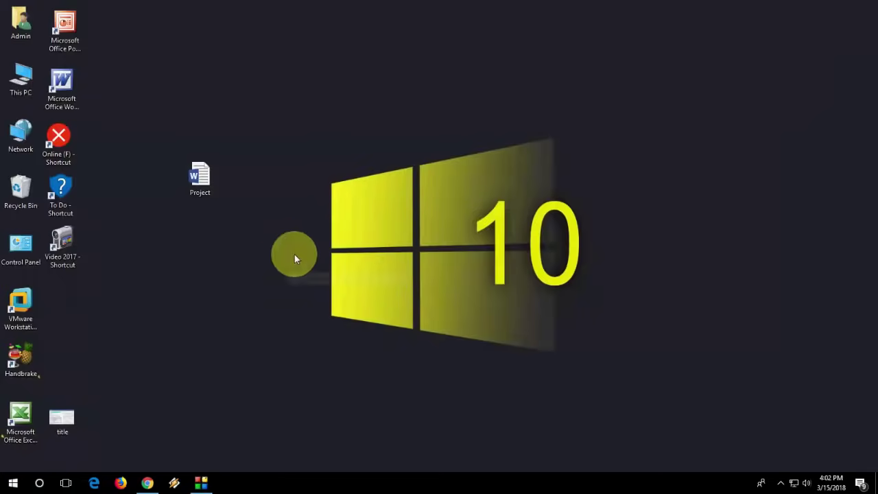
pyautogui.click(213, 177)
pyautogui.rightClick(212, 178)
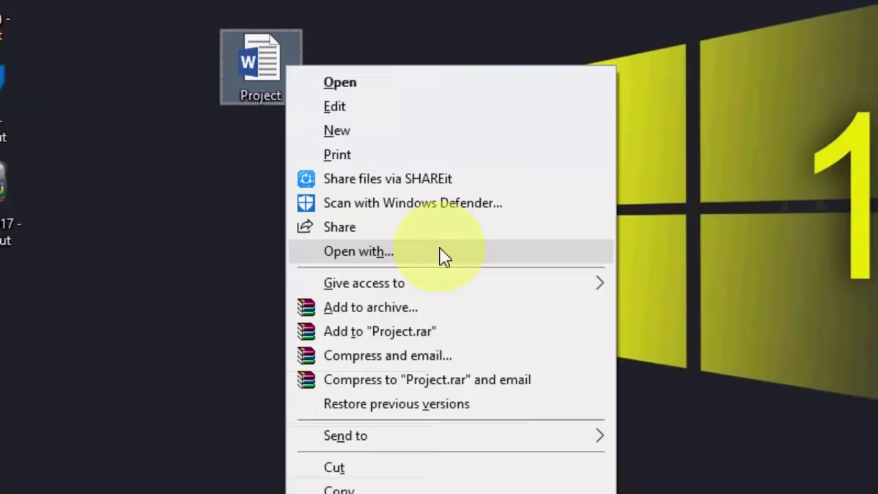
pyautogui.click(290, 272)
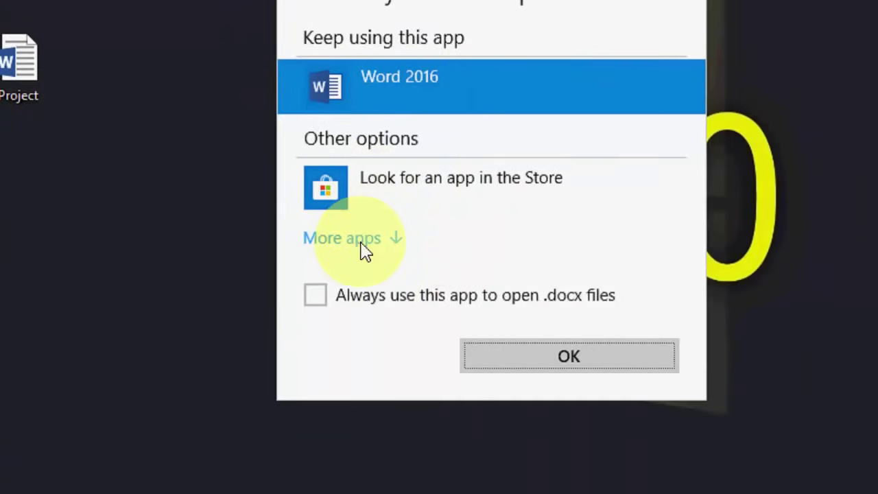
# - Expand the chooser to more apps and pick WordPad
pyautogui.click(360, 240)
pyautogui.scroll(-3, 446, 226)
pyautogui.scroll(-3, 446, 226)
pyautogui.scroll(-2, 446, 226)
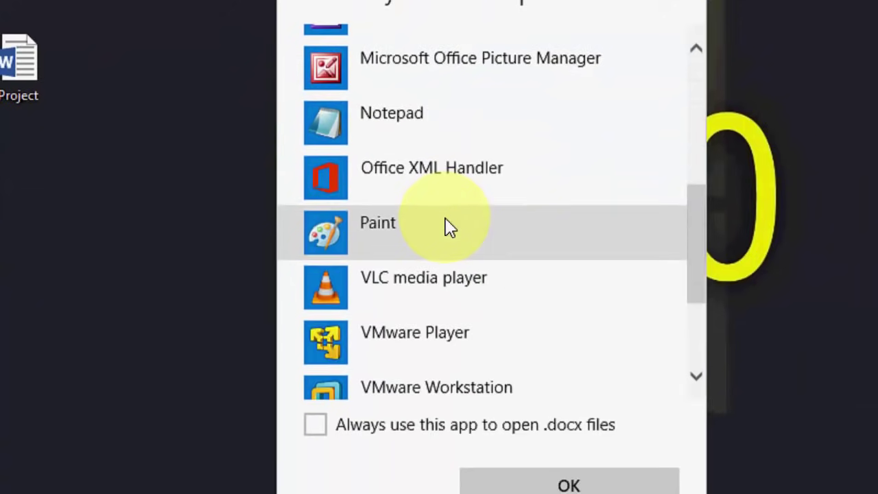
pyautogui.scroll(-3, 449, 230)
pyautogui.click(413, 302)
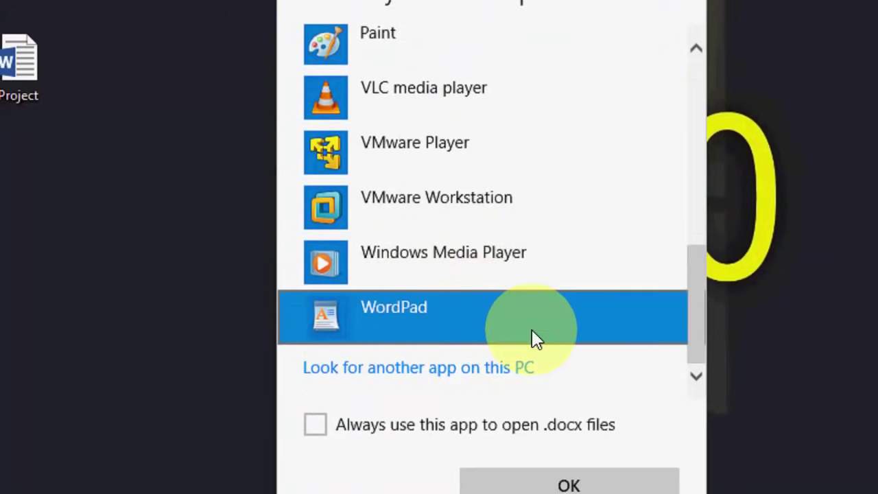
# - Open Project in a maximized WordPad window, scroll through the text to the end, and close it
pyautogui.click(549, 468)
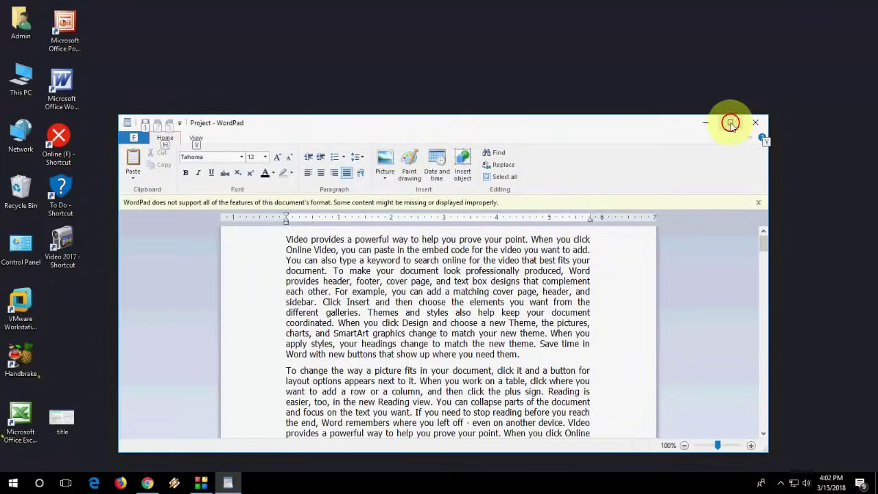
pyautogui.click(730, 122)
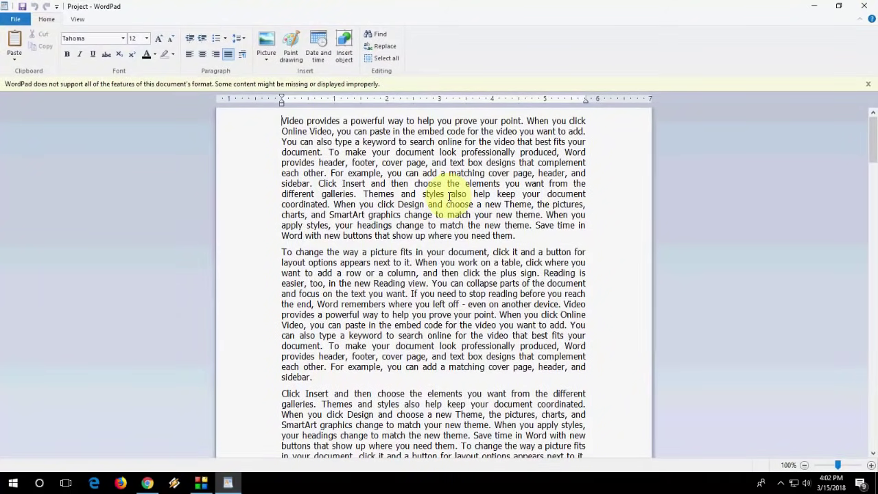
pyautogui.scroll(-3, 449, 197)
pyautogui.scroll(-5, 450, 197)
pyautogui.scroll(-5, 450, 197)
pyautogui.scroll(-5, 450, 197)
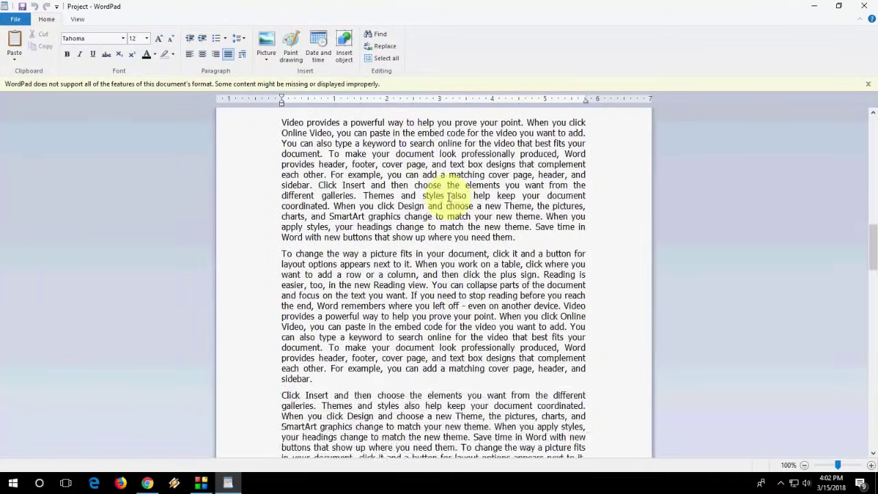
pyautogui.scroll(-5, 450, 197)
pyautogui.scroll(-5, 449, 197)
pyautogui.scroll(-5, 450, 197)
pyautogui.scroll(-5, 450, 197)
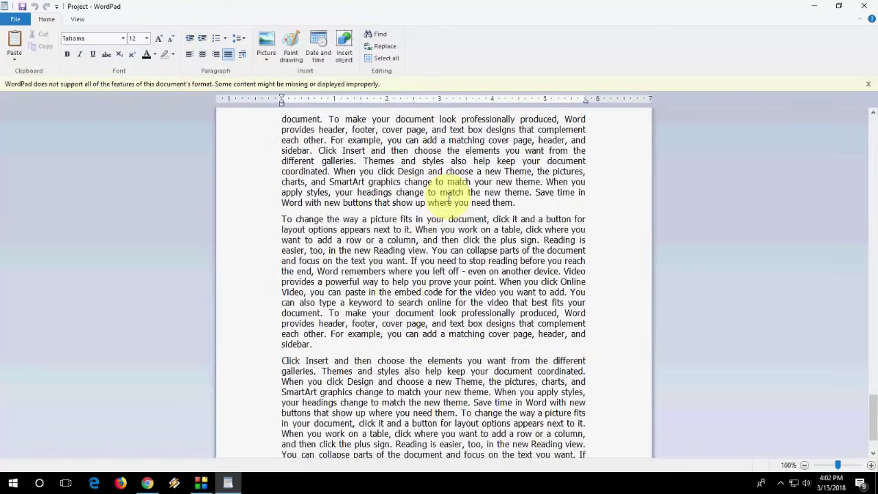
pyautogui.scroll(-2, 449, 197)
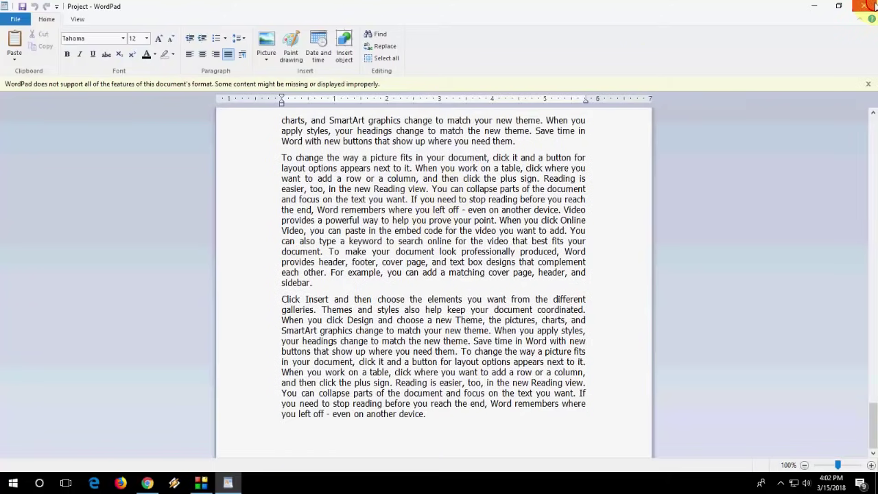
pyautogui.click(866, 6)
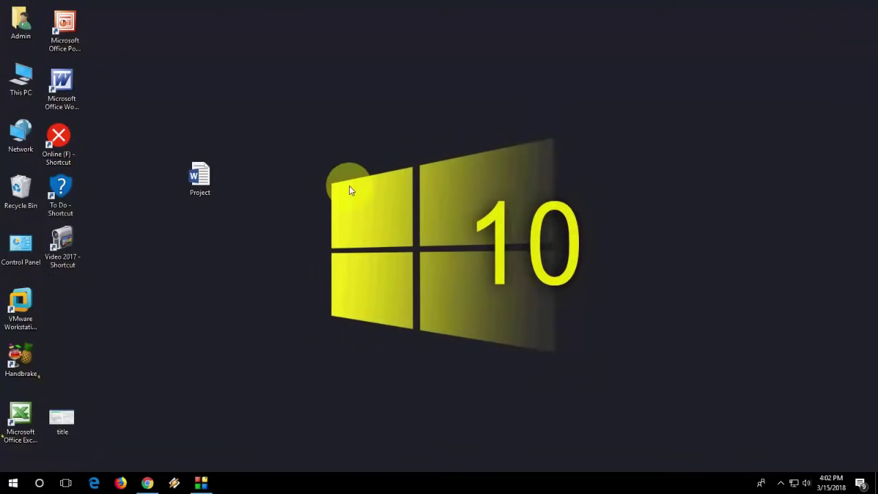
# - Add the Project document to Project.rar and drag the archive near the desktop top
pyautogui.rightClick(204, 173)
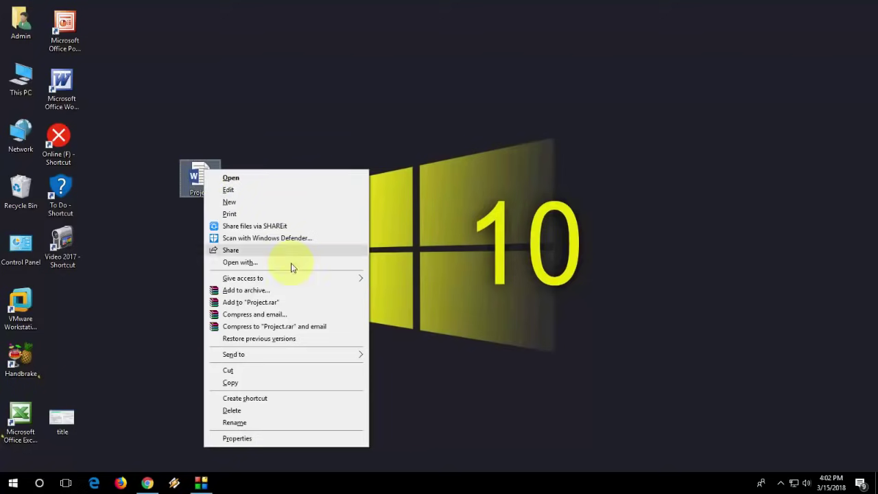
pyautogui.click(286, 303)
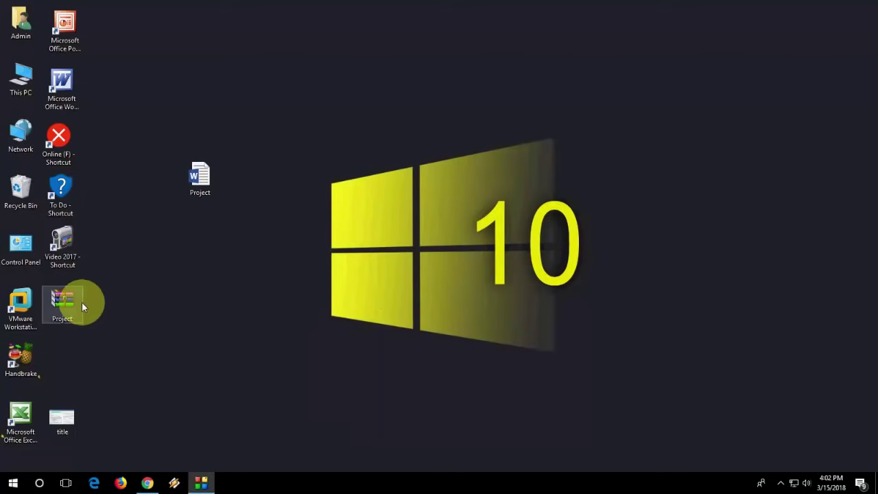
pyautogui.moveTo(82, 302); pyautogui.dragTo(310, 127)
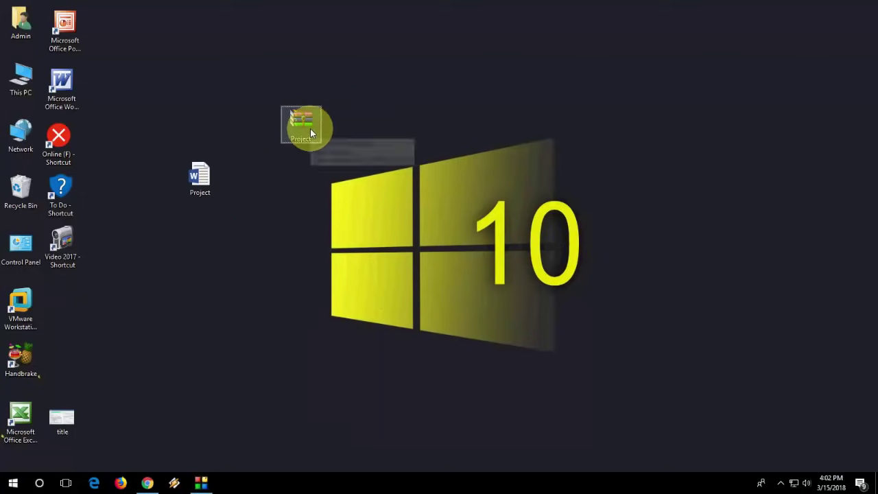
# - Open Project.docx from inside Project.rar in Word, then close Word and WinRAR
pyautogui.doubleClick(310, 128)
pyautogui.click(621, 74)
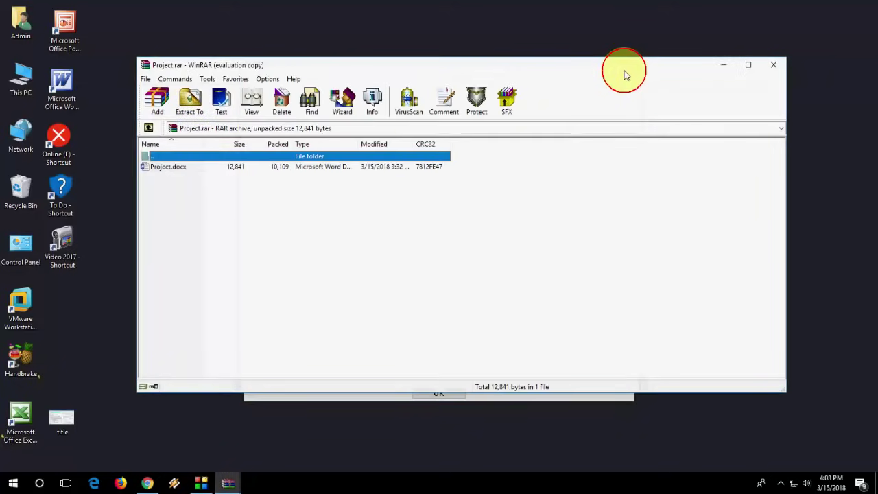
pyautogui.doubleClick(179, 169)
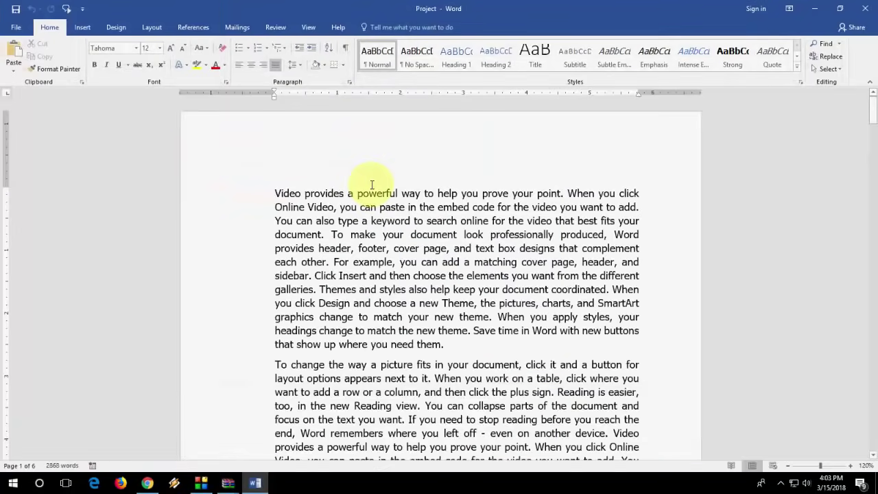
pyautogui.click(866, 11)
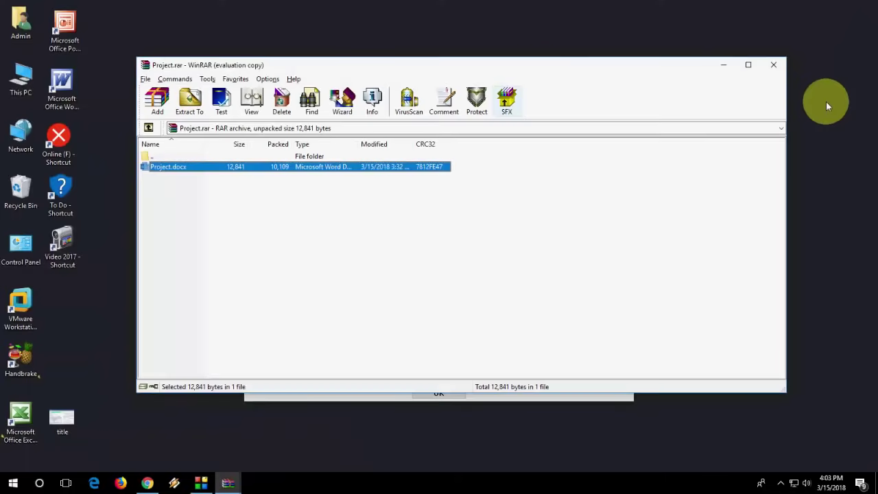
pyautogui.click(782, 66)
# - Refresh the desktop and bring the browser window back up
pyautogui.rightClick(479, 118)
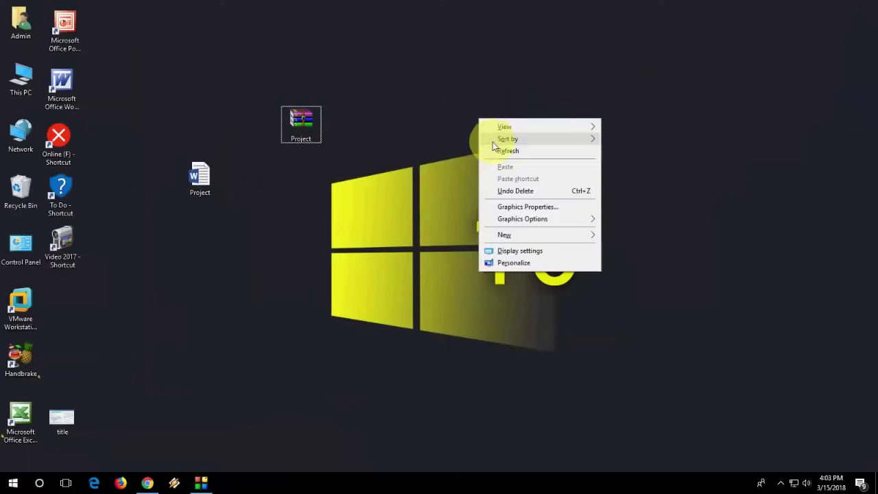
pyautogui.click(492, 148)
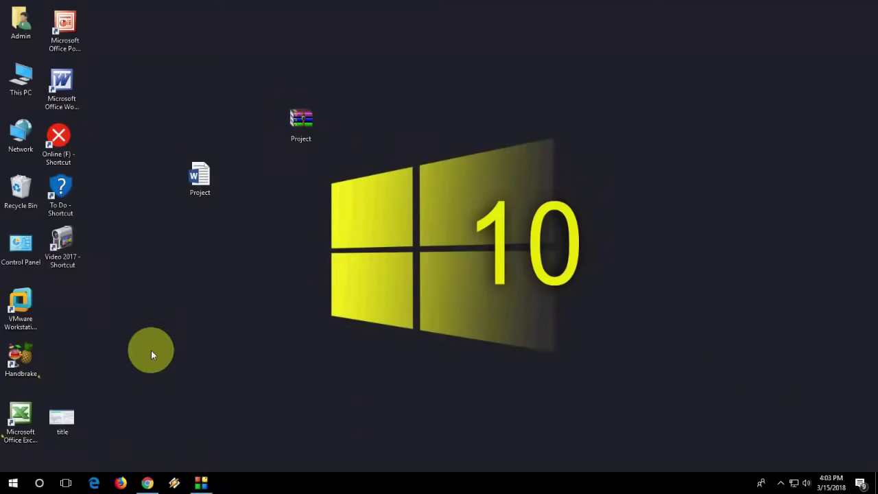
pyautogui.click(148, 484)
# - Go from the Google results to the word.recoverytoolbox.com online Word recovery page
pyautogui.click(58, 8)
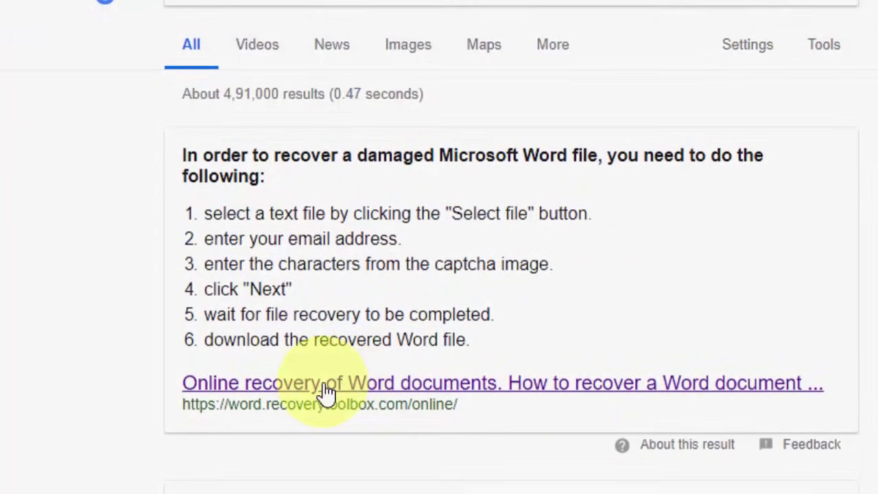
pyautogui.keyDown('ctrl'); pyautogui.click(326, 392); pyautogui.keyUp('ctrl')
pyautogui.click(164, 8)
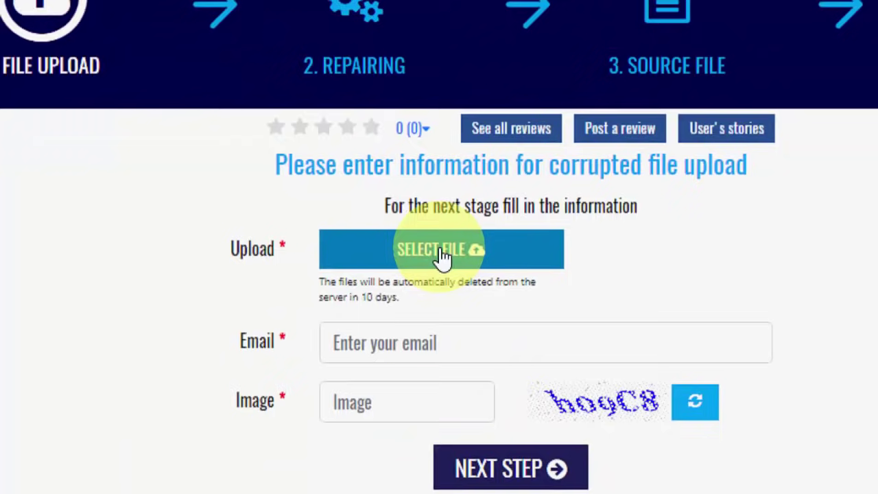
# - Choose the Project Word document from the desktop as the file to upload
pyautogui.click(399, 254)
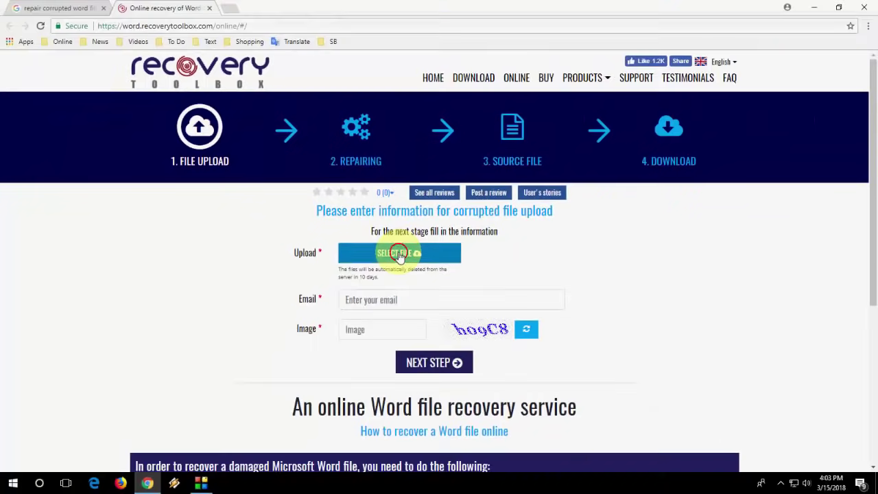
pyautogui.click(133, 162)
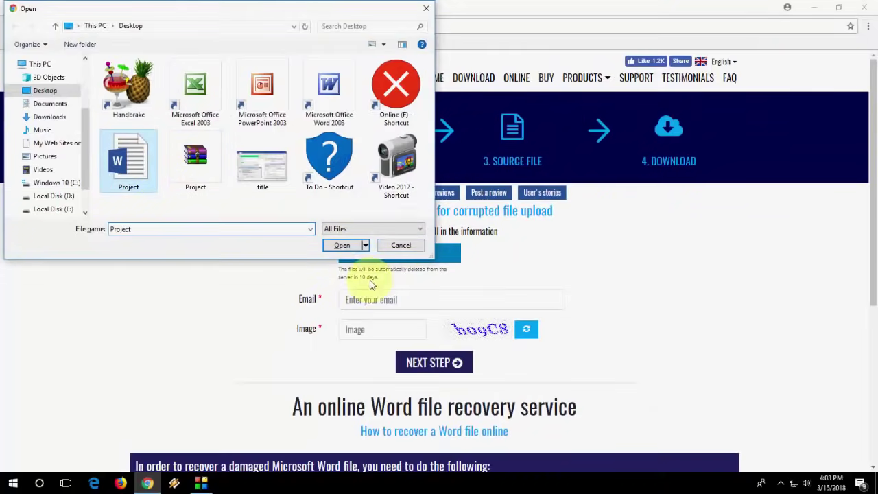
pyautogui.click(342, 246)
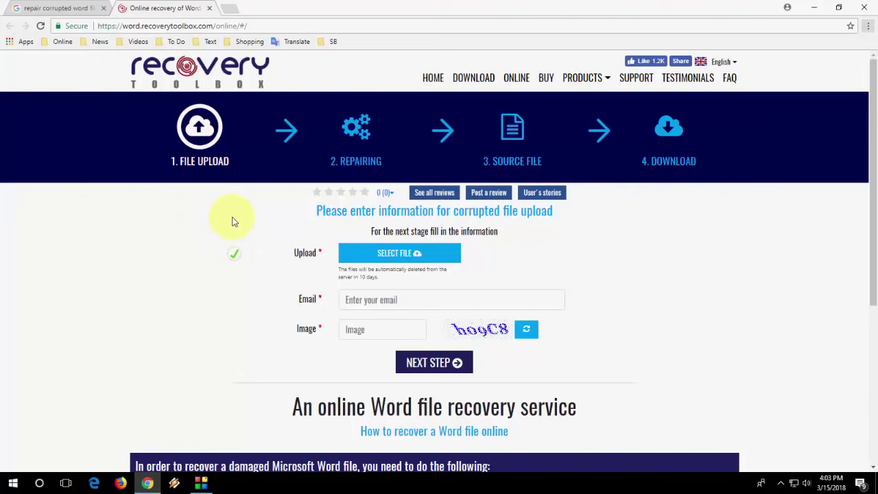
# - Minimize Chrome and refresh the desktop so the Project document and Project.rar show
pyautogui.click(814, 7)
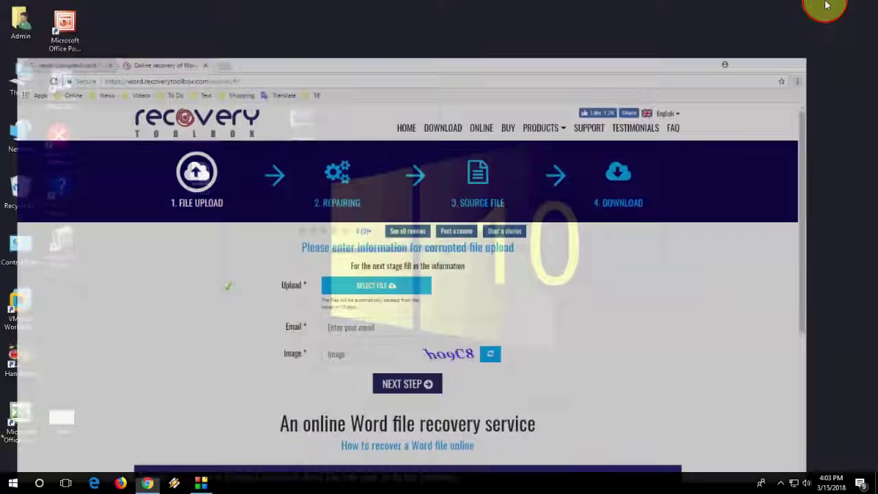
pyautogui.rightClick(392, 74)
pyautogui.click(408, 103)
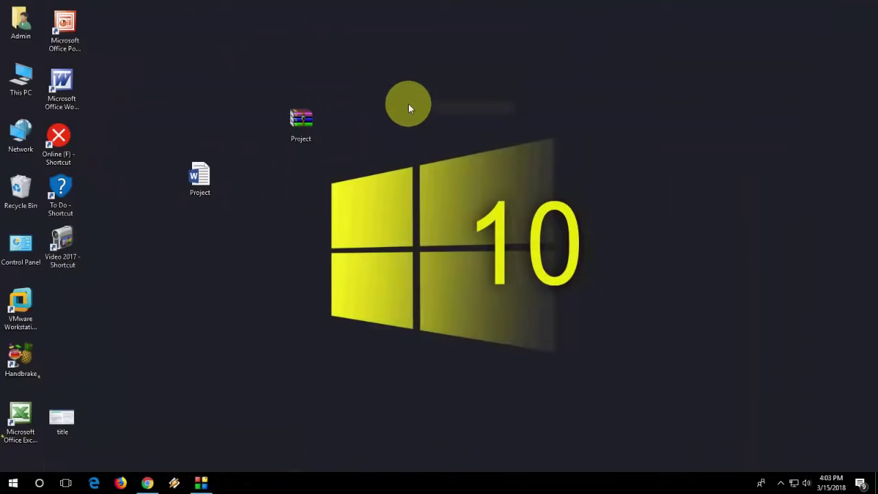